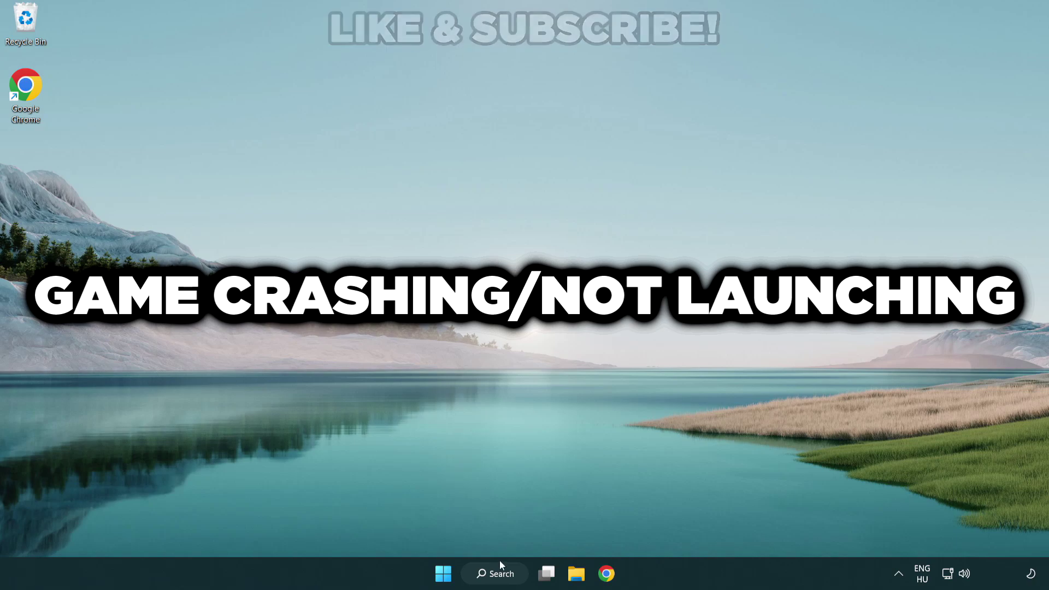
# Step: Search Windows for 'device manager' and open the Device Manager best match
pyautogui.click(506, 579)
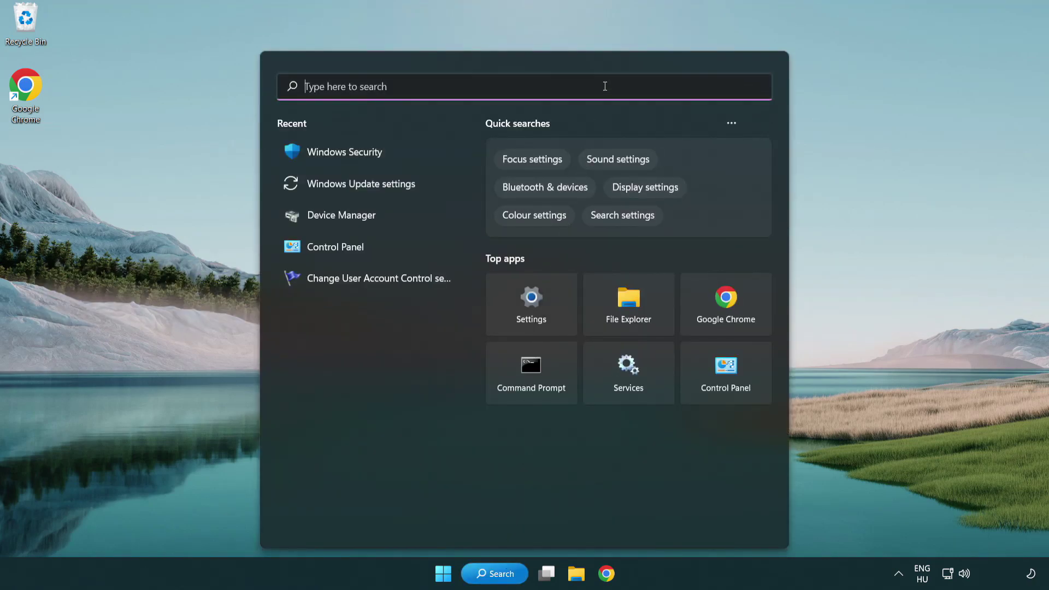
pyautogui.write('device m')
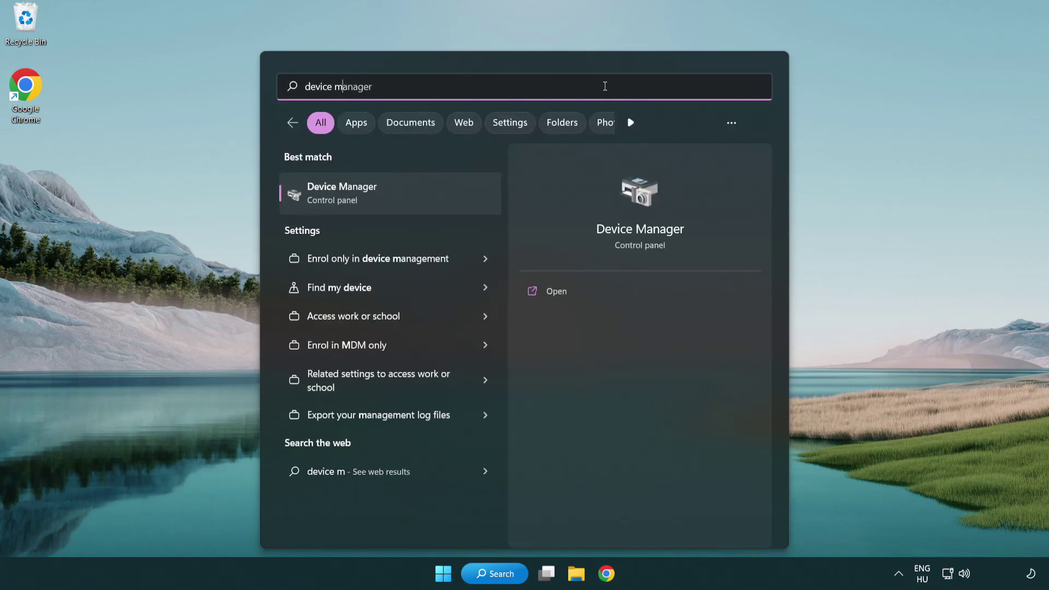
pyautogui.write('anager')
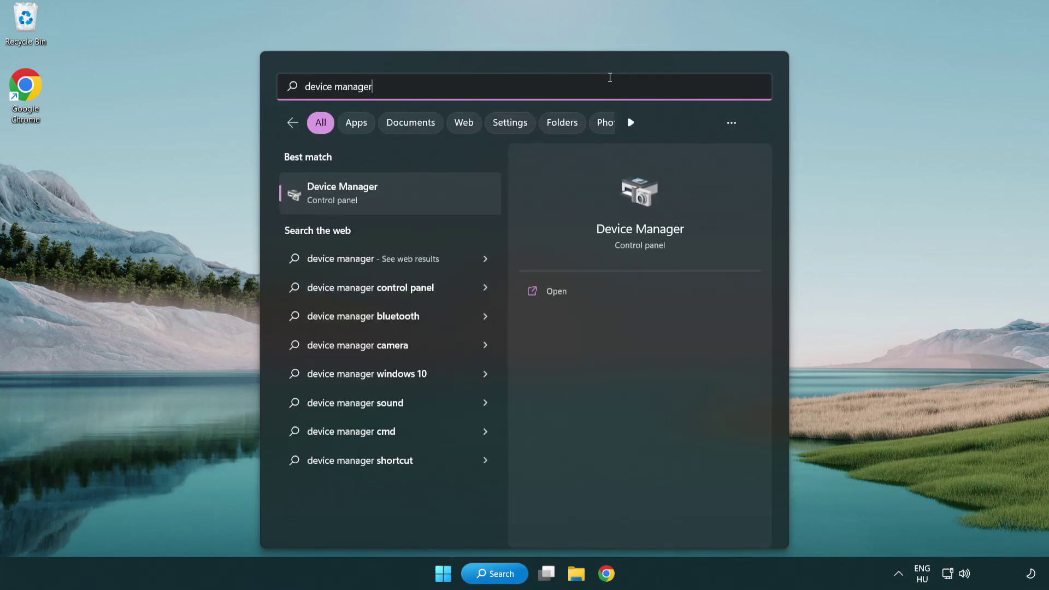
pyautogui.click(421, 202)
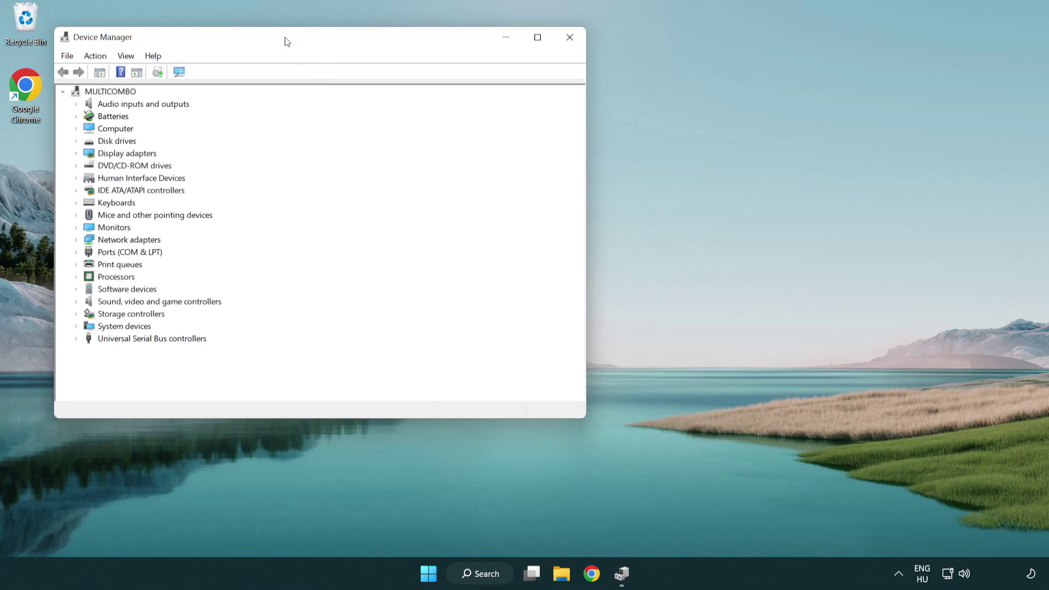
# Step: Automatically search for VMware SVGA 3D display adapter drivers; the best one is already installed
pyautogui.moveTo(286, 42); pyautogui.dragTo(461, 106)
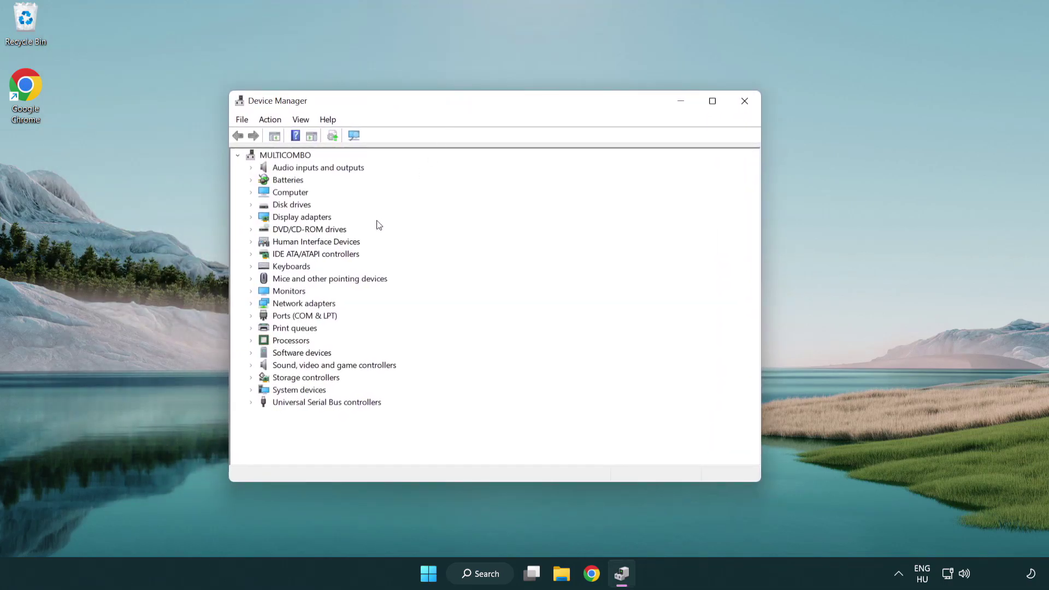
pyautogui.click(286, 219)
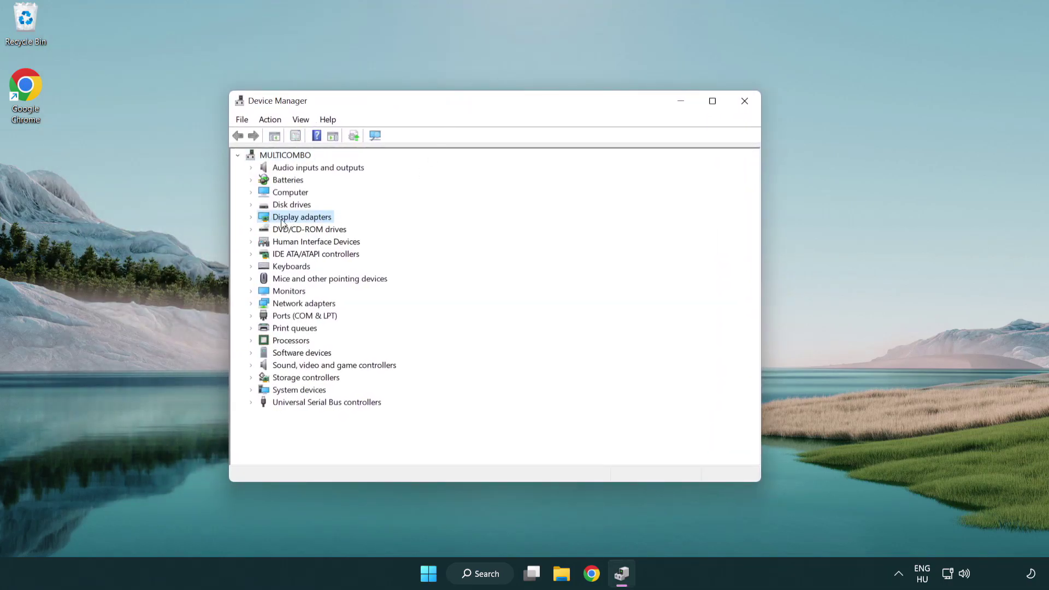
pyautogui.click(251, 217)
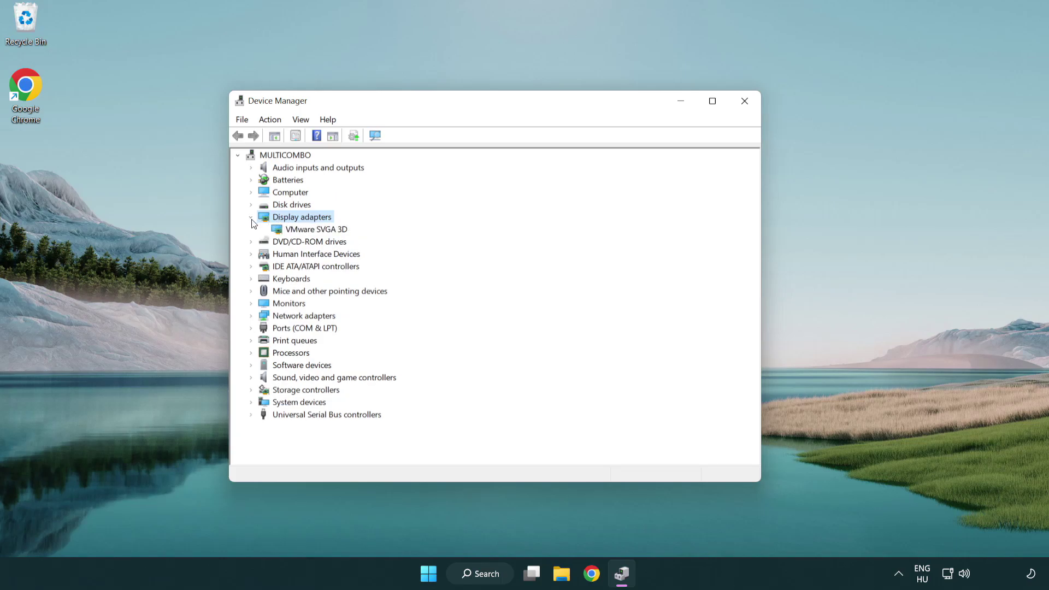
pyautogui.click(313, 231)
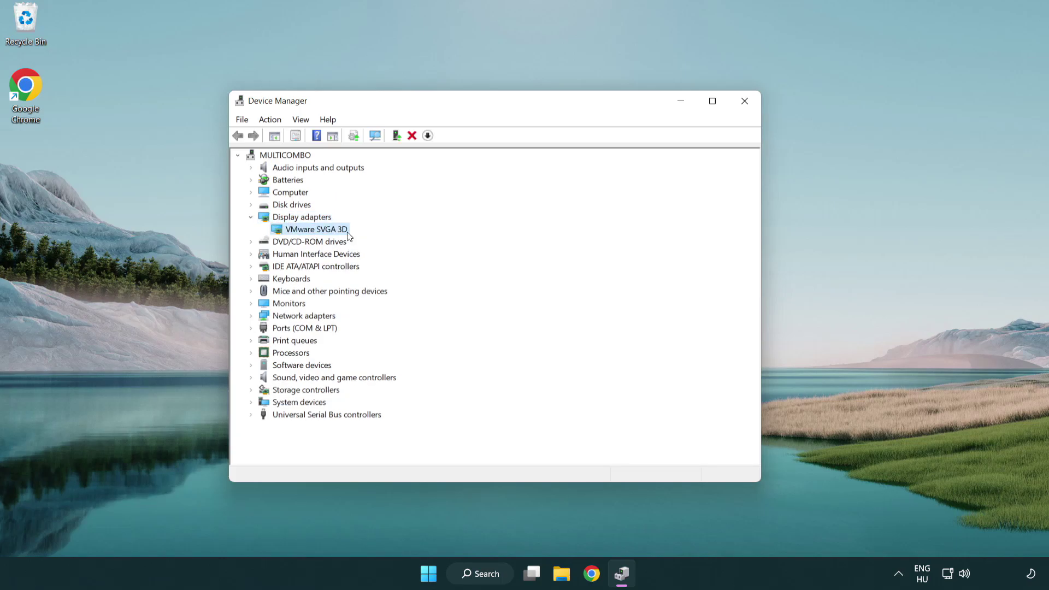
pyautogui.rightClick(313, 233)
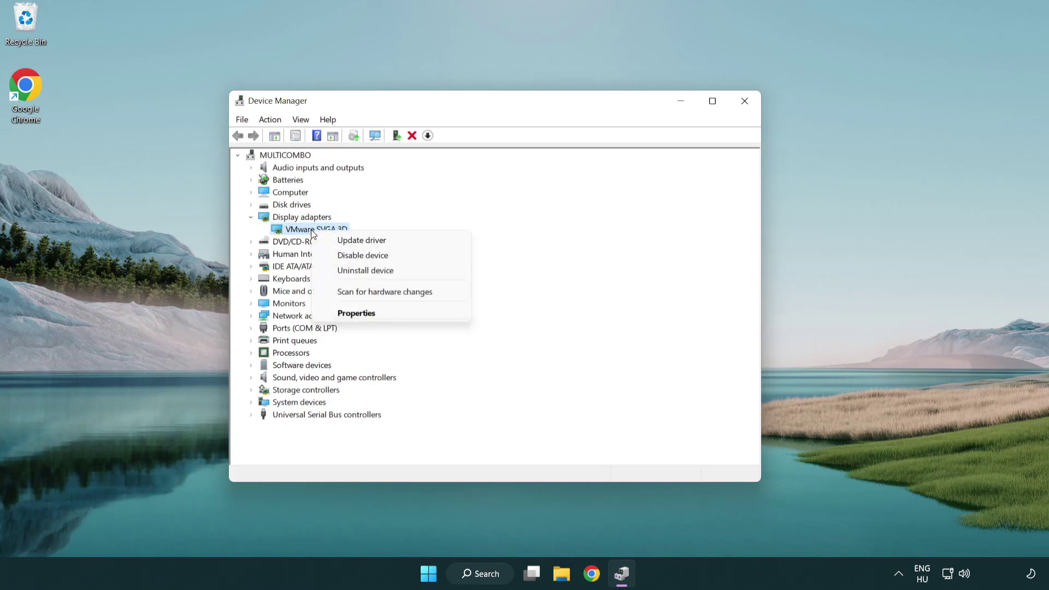
pyautogui.click(414, 243)
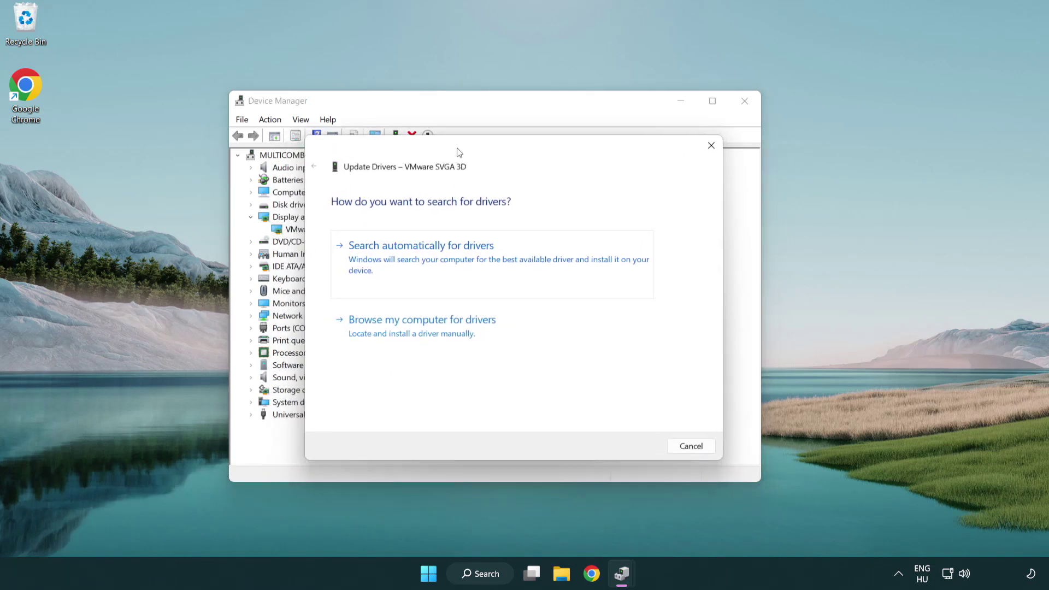
pyautogui.moveTo(432, 163); pyautogui.dragTo(454, 156)
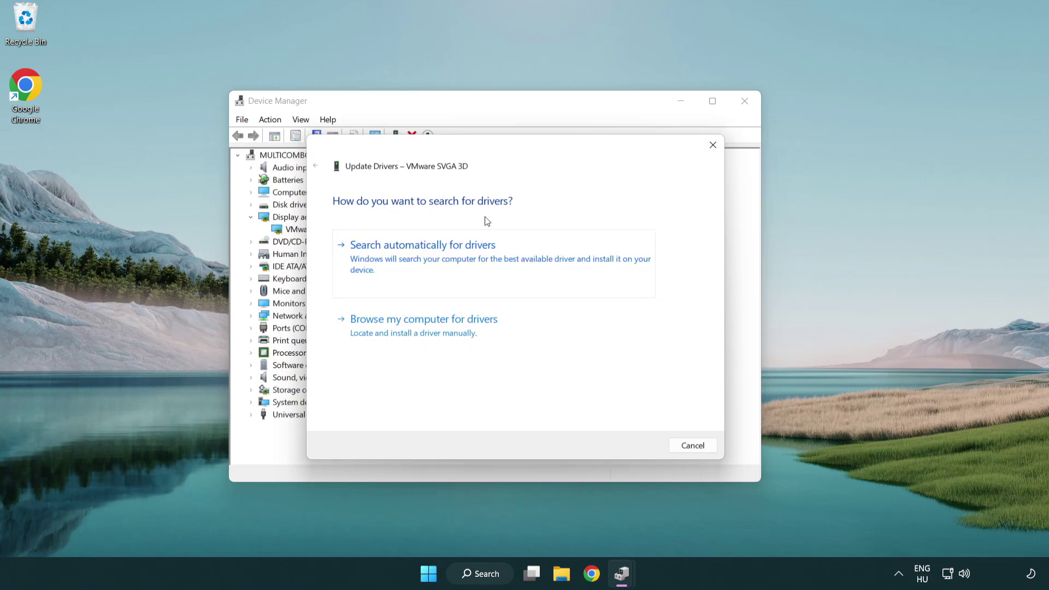
pyautogui.click(462, 257)
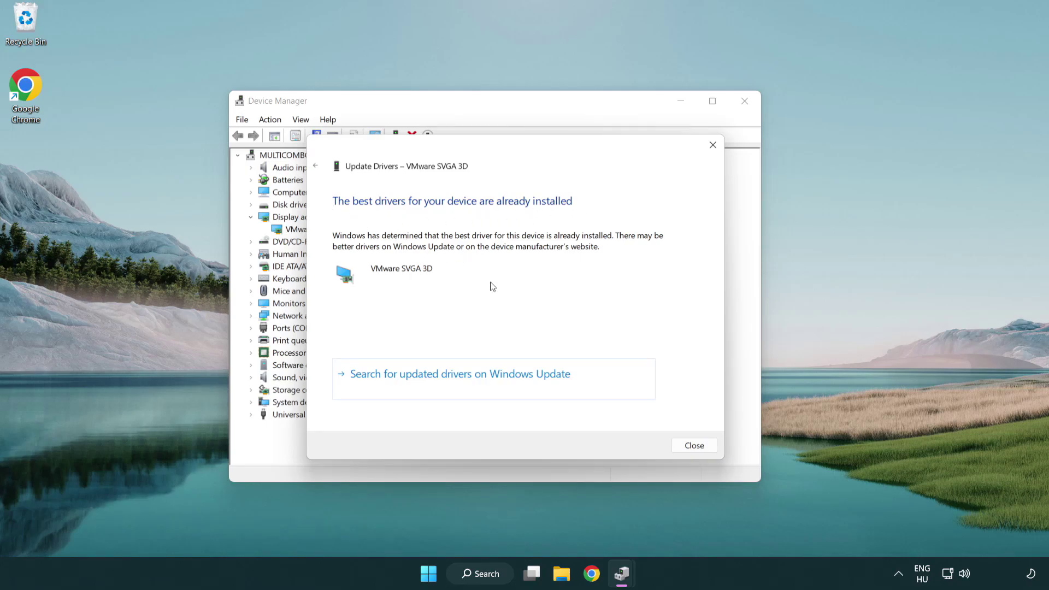
pyautogui.click(695, 446)
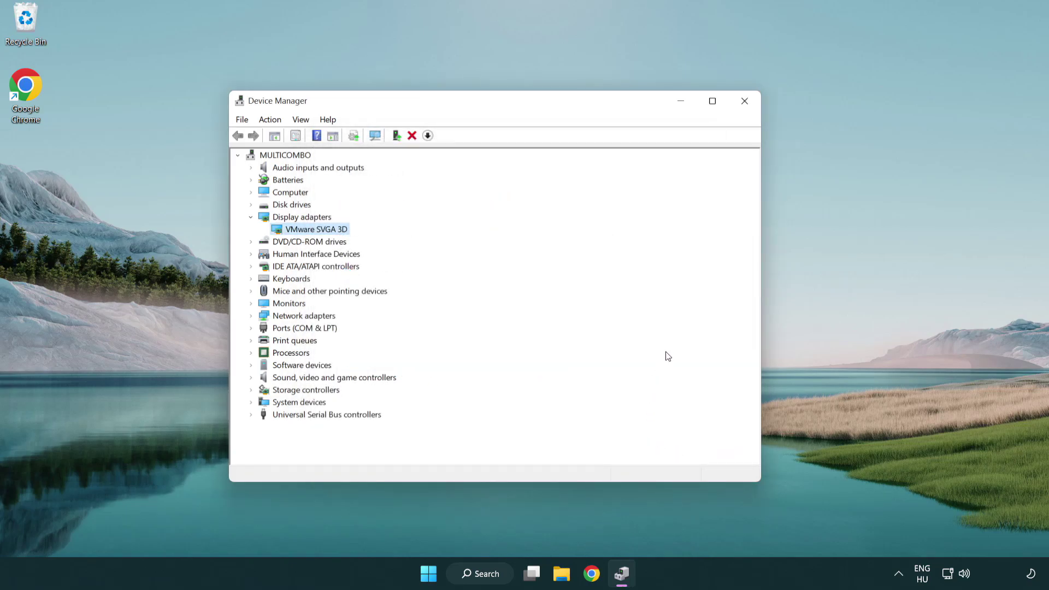
# Step: Close Device Manager and search Windows for 'update'
pyautogui.click(746, 104)
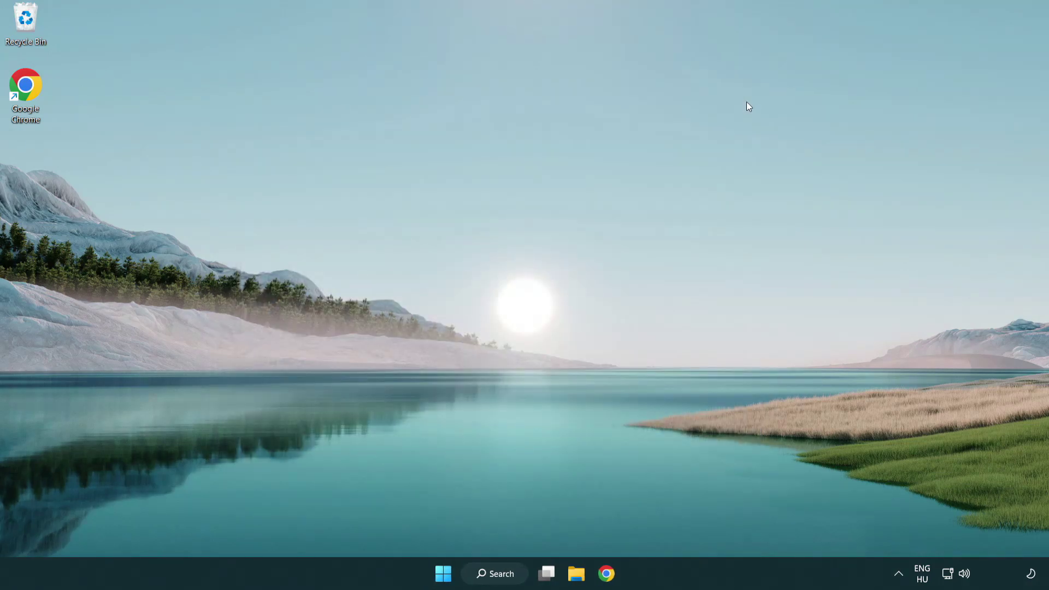
pyautogui.click(504, 572)
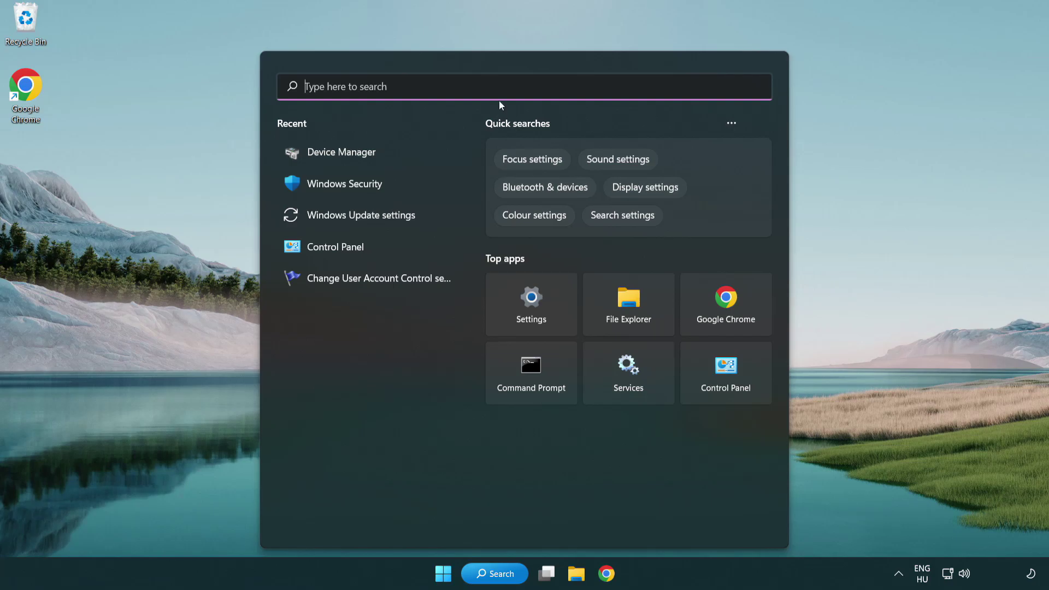
pyautogui.write('u')
pyautogui.write('pdate')
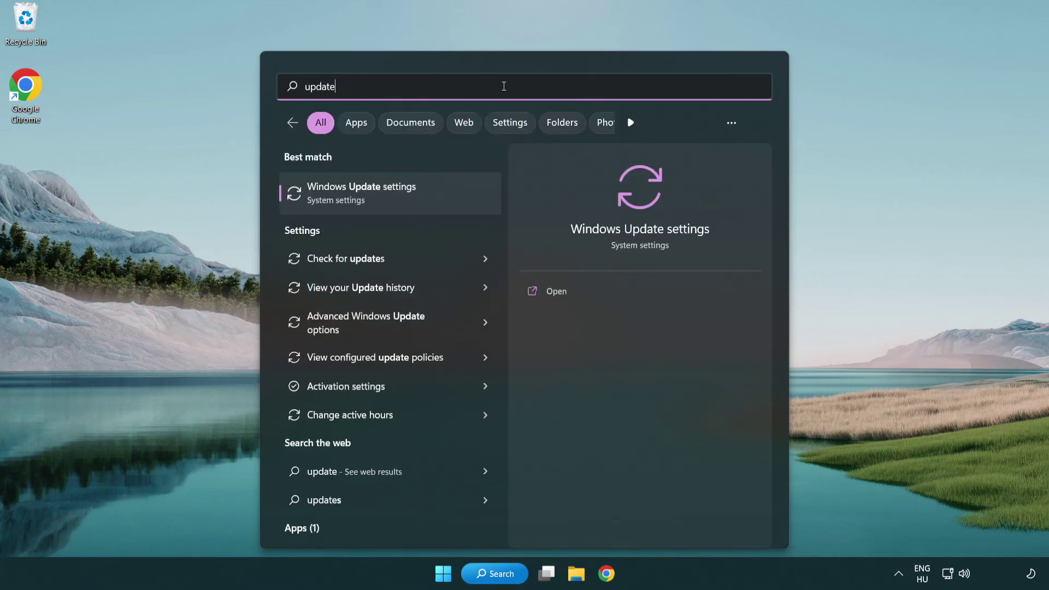
# Step: Check Windows Update for new updates, confirm it's up to date, and close Settings
pyautogui.click(408, 196)
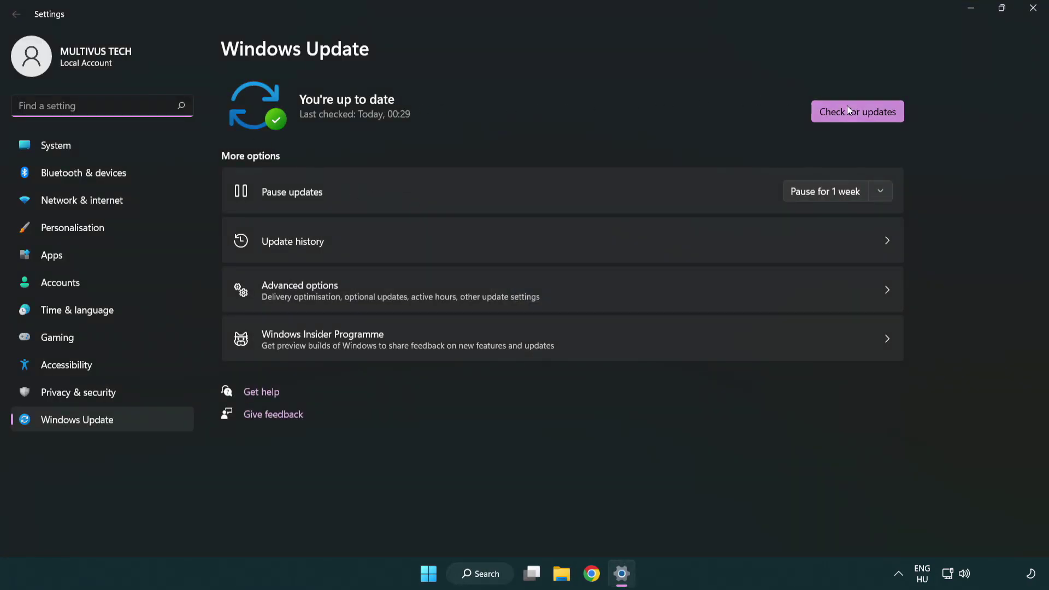
pyautogui.click(876, 119)
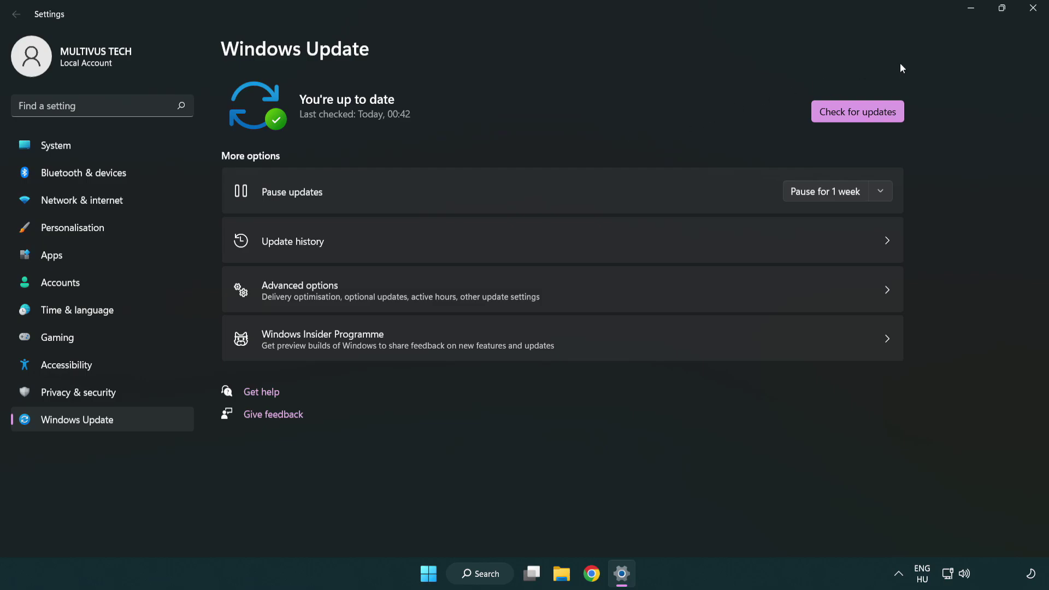
pyautogui.click(1029, 17)
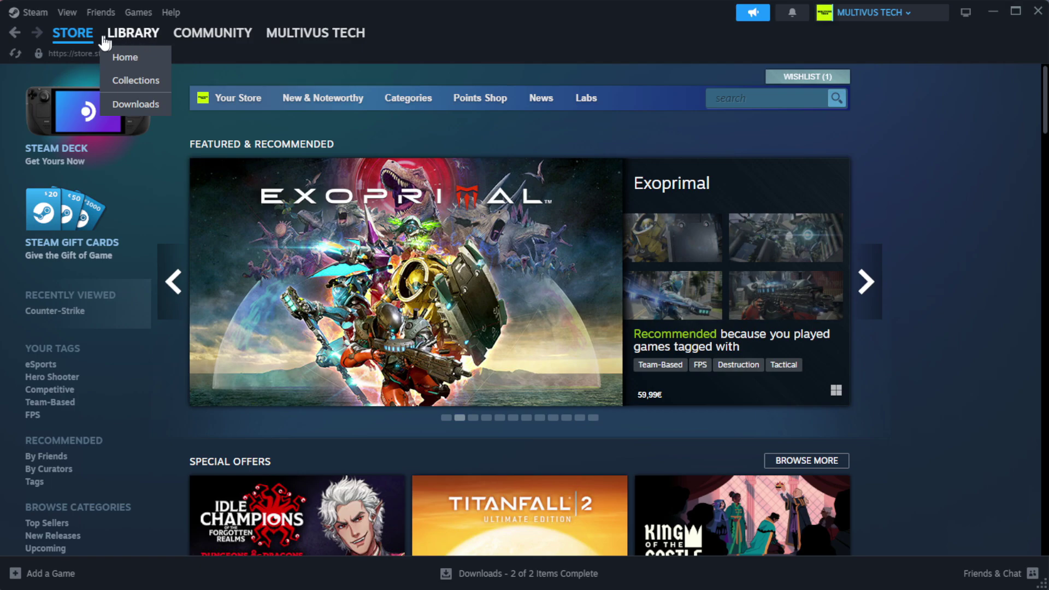
# Step: Verify integrity of the broken game's files from its Steam Properties, validating all 1039 files
pyautogui.click(151, 57)
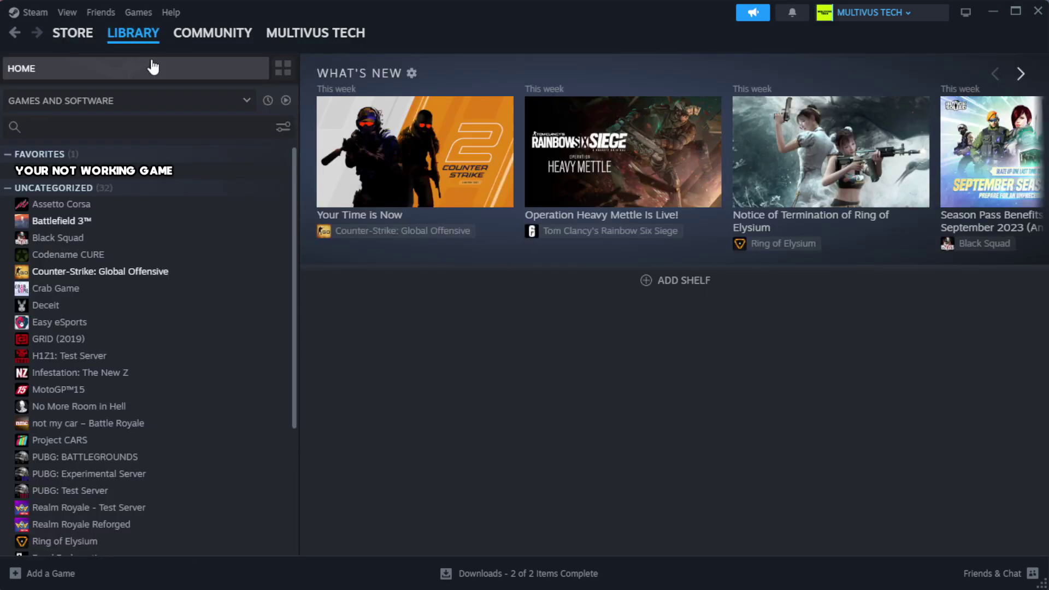
pyautogui.rightClick(260, 179)
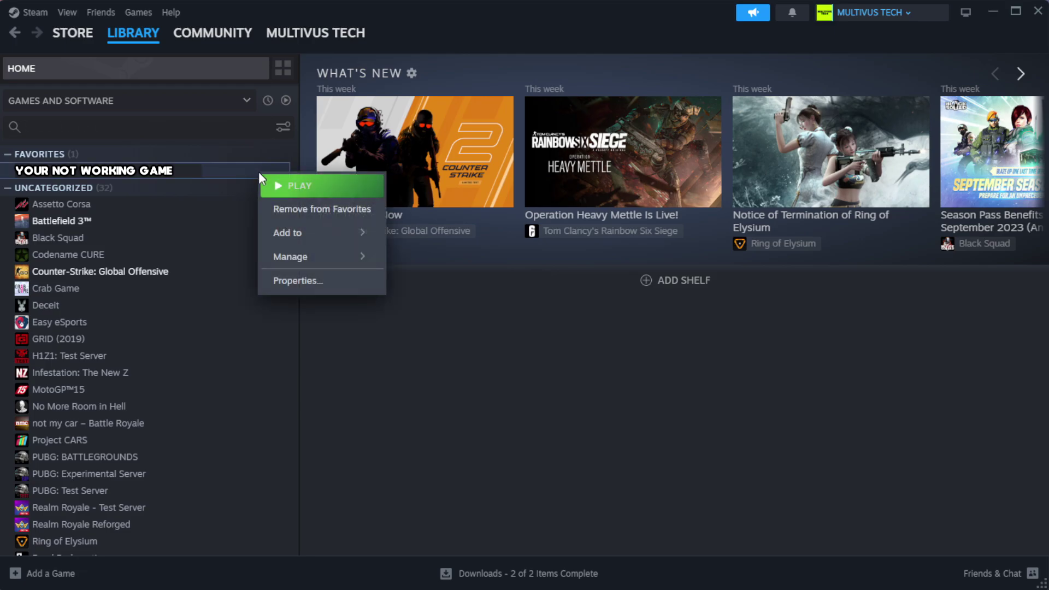
pyautogui.click(332, 282)
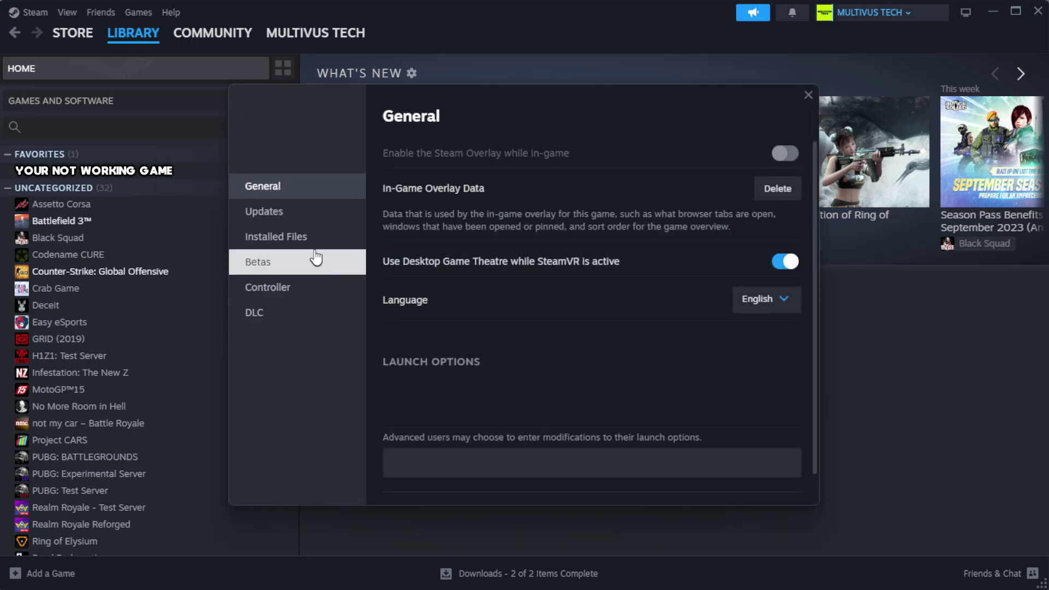
pyautogui.click(344, 249)
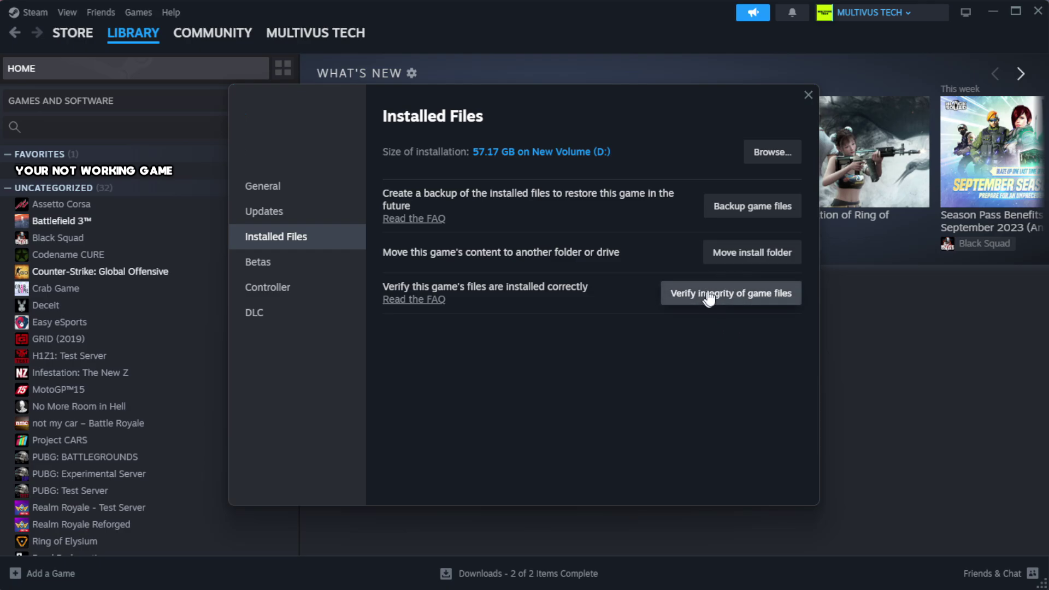
pyautogui.click(738, 303)
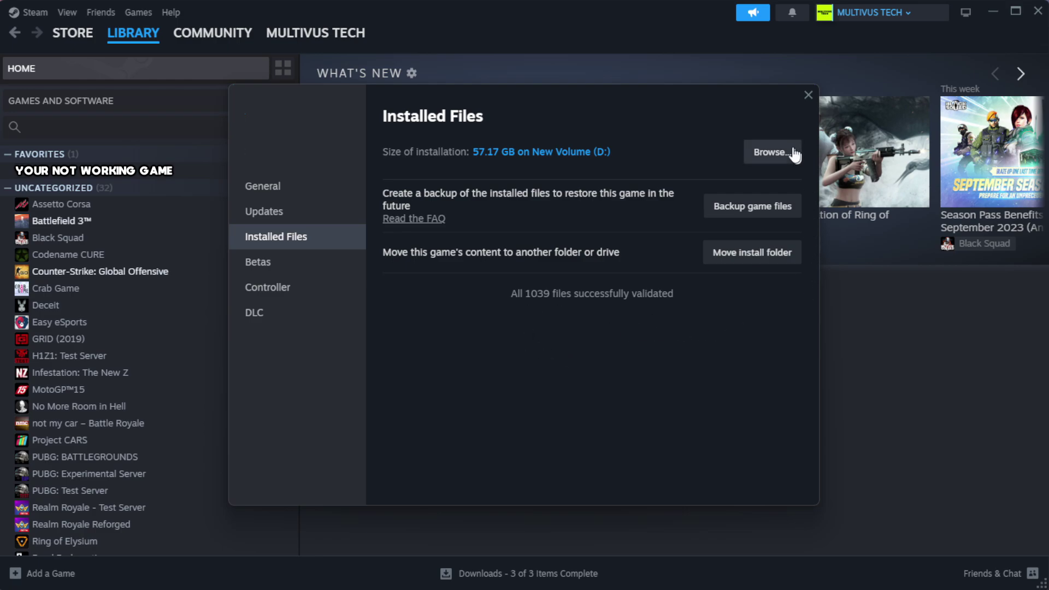
# Step: Browse to the game's install folder and open the YOUR NOT WORKING GAME shortcut's Properties
pyautogui.click(771, 159)
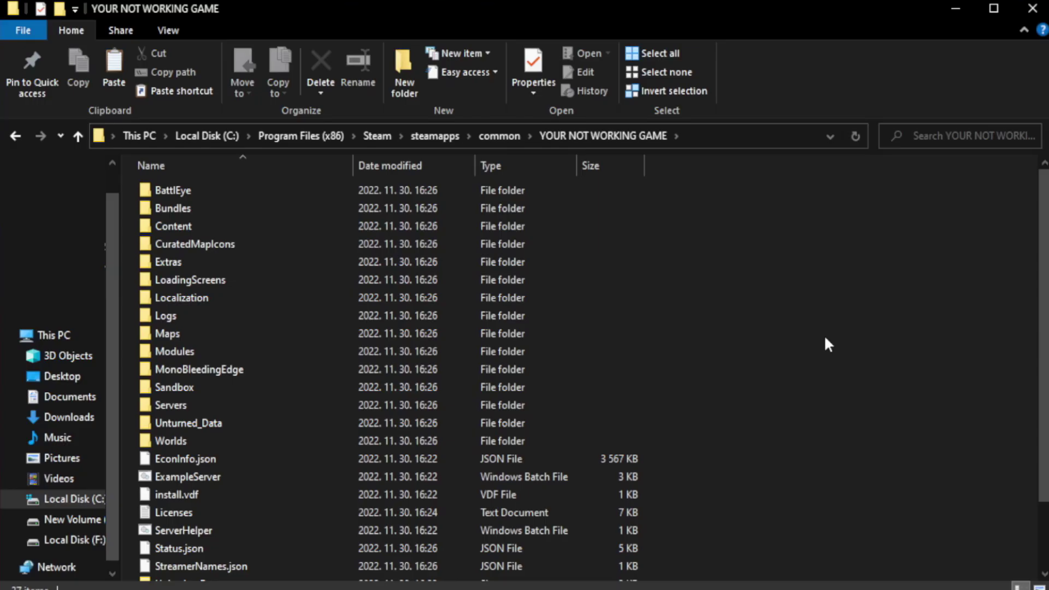
pyautogui.moveTo(1044, 327); pyautogui.dragTo(1045, 394)
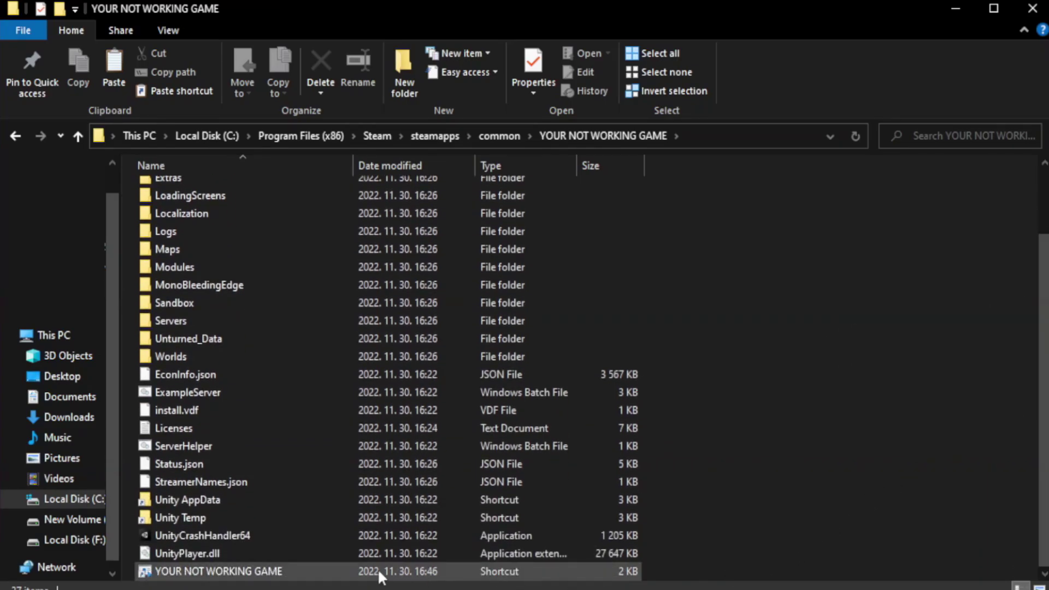
pyautogui.click(382, 571)
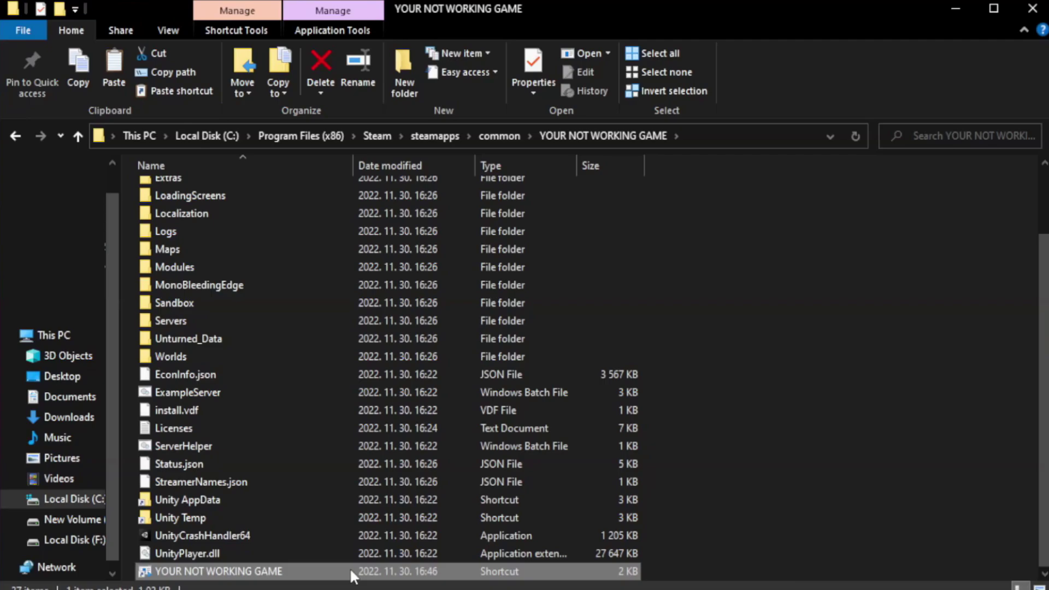
pyautogui.rightClick(350, 571)
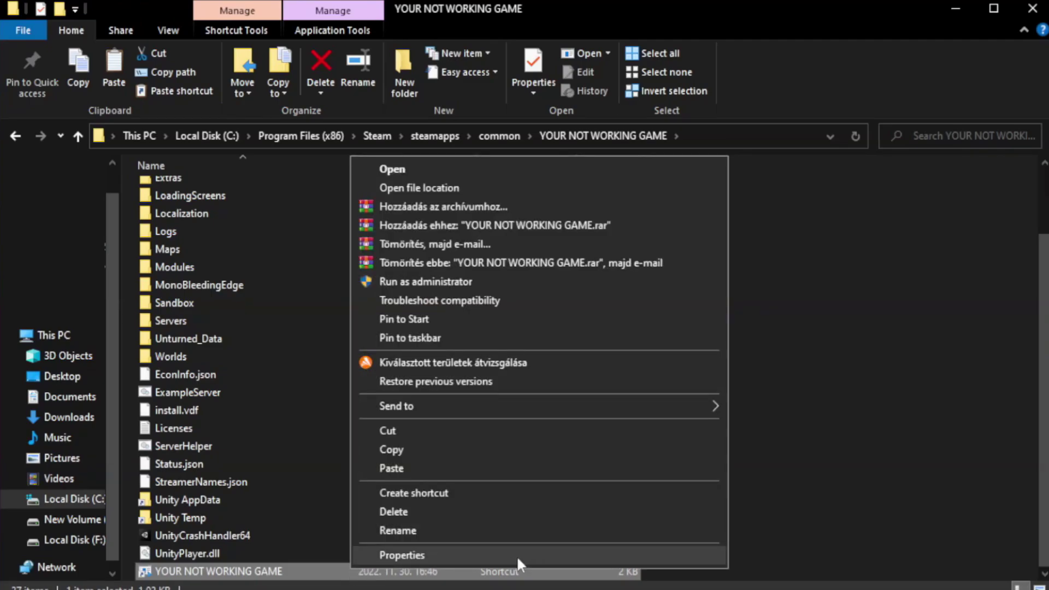
pyautogui.click(534, 554)
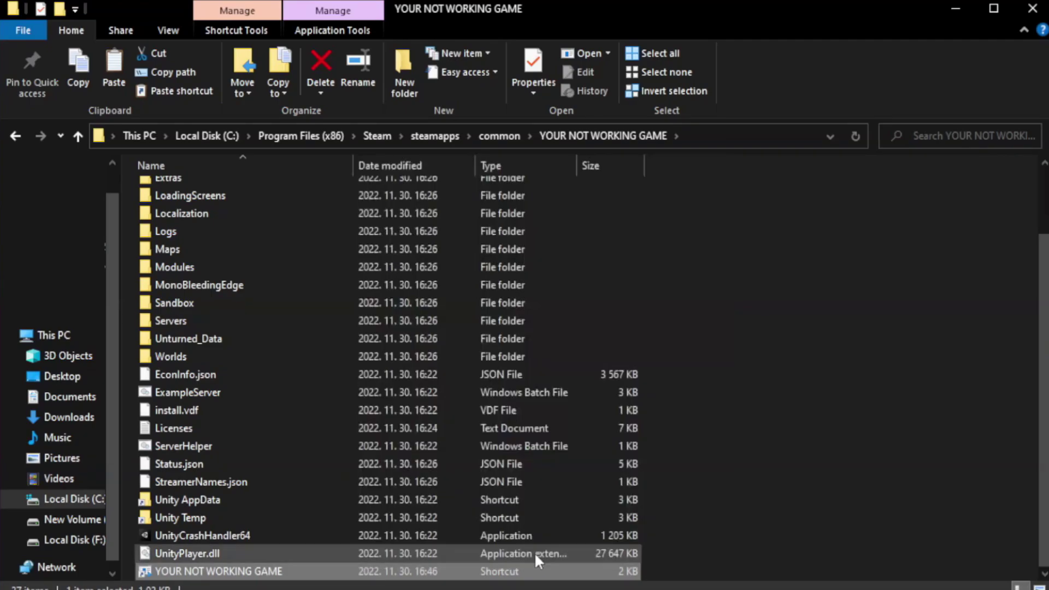
pyautogui.moveTo(523, 294); pyautogui.dragTo(527, 108)
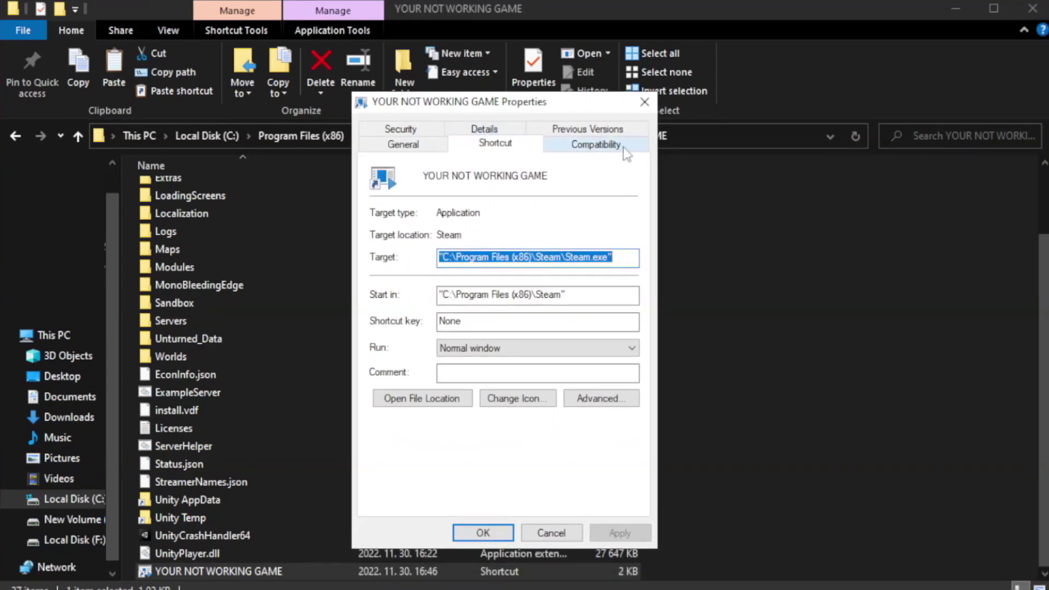
# Step: Set the shortcut to Windows 8 compatibility mode and run as administrator, then apply and close
pyautogui.click(590, 147)
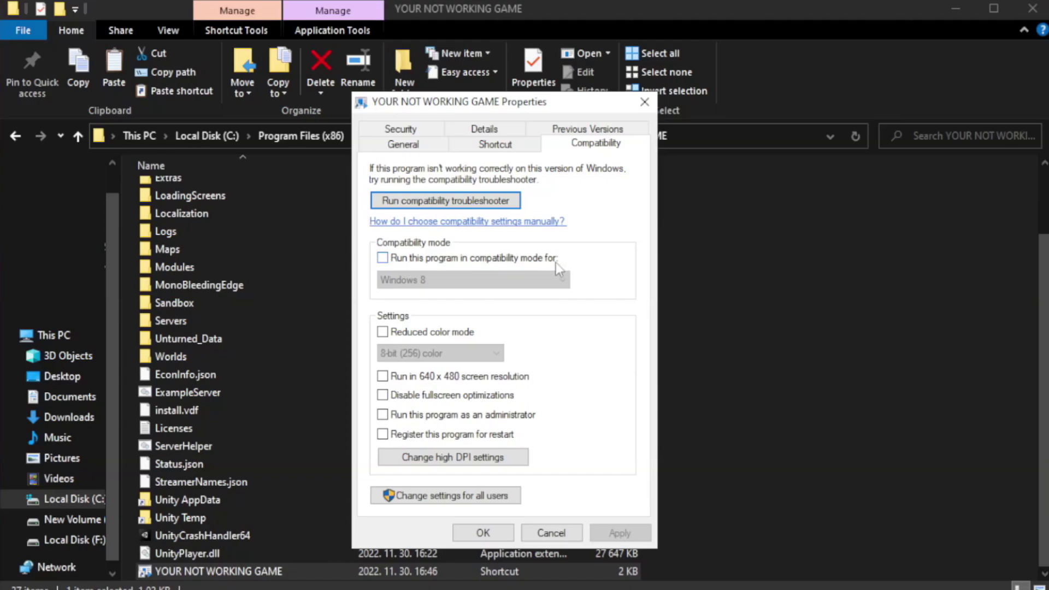
pyautogui.click(414, 256)
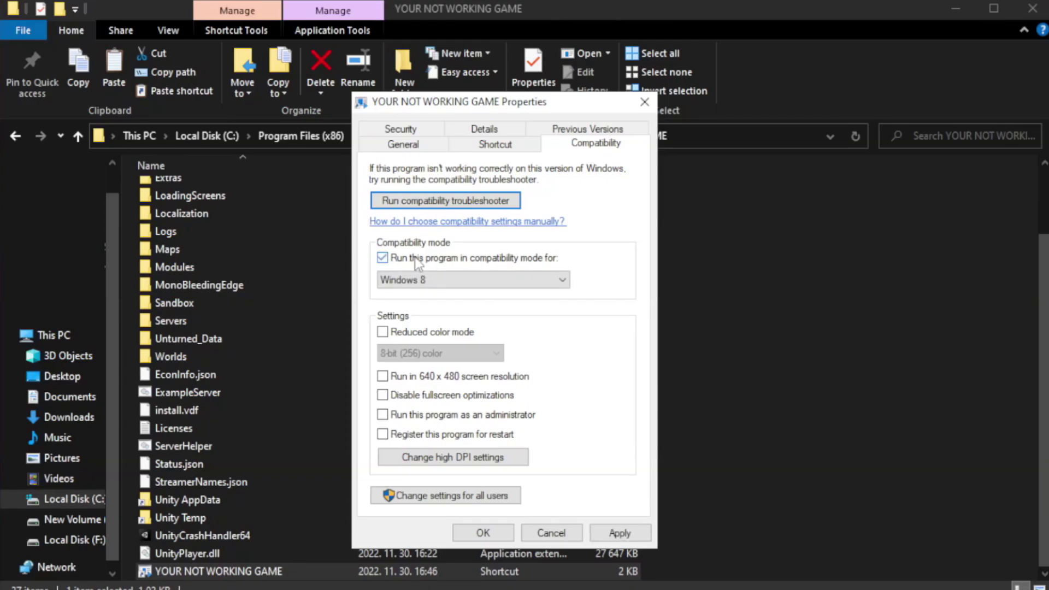
pyautogui.click(464, 278)
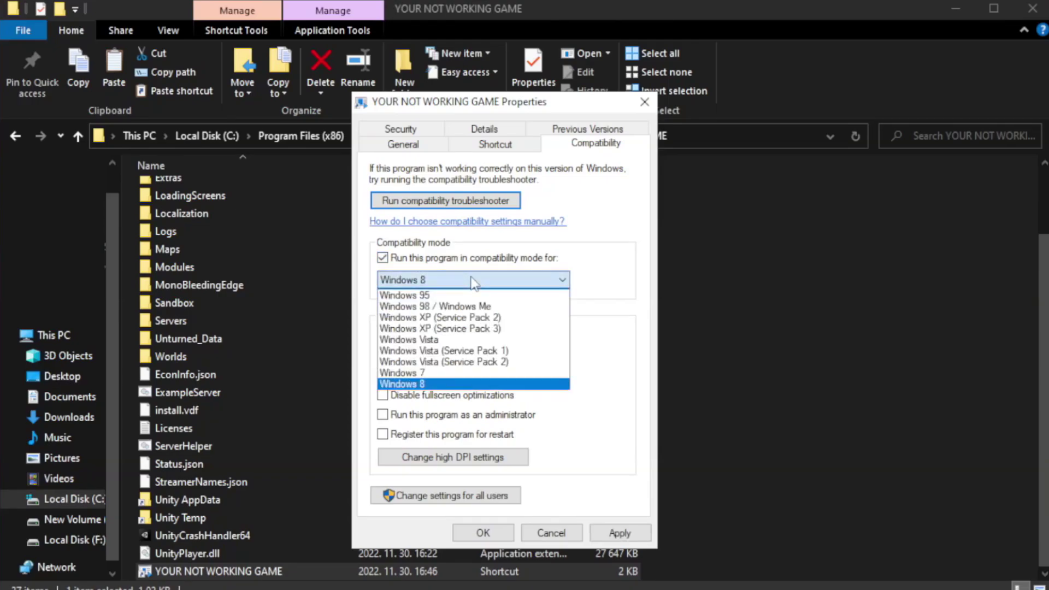
pyautogui.click(443, 385)
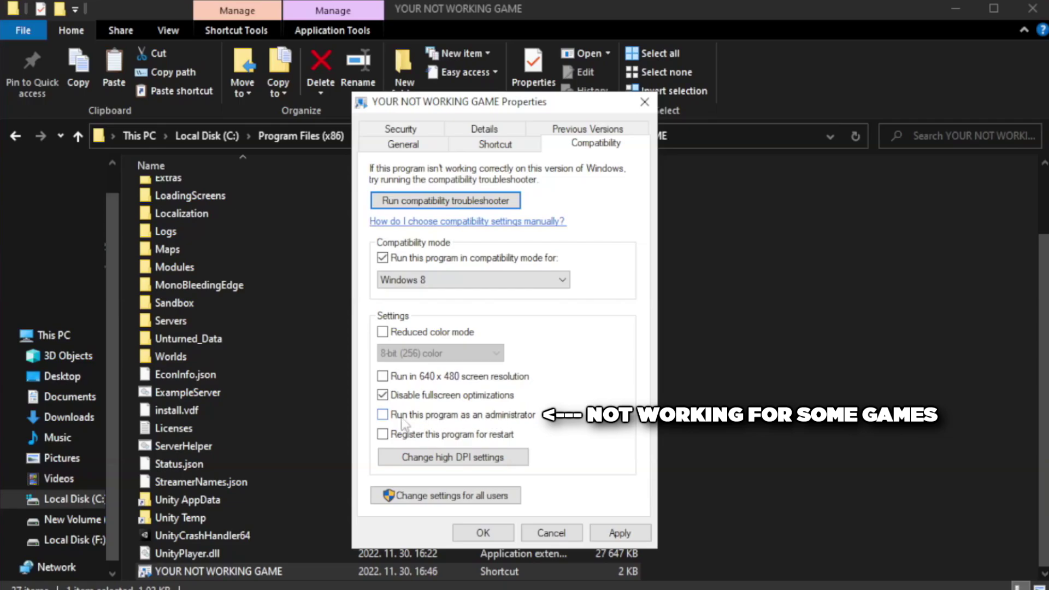
pyautogui.click(411, 419)
pyautogui.click(620, 533)
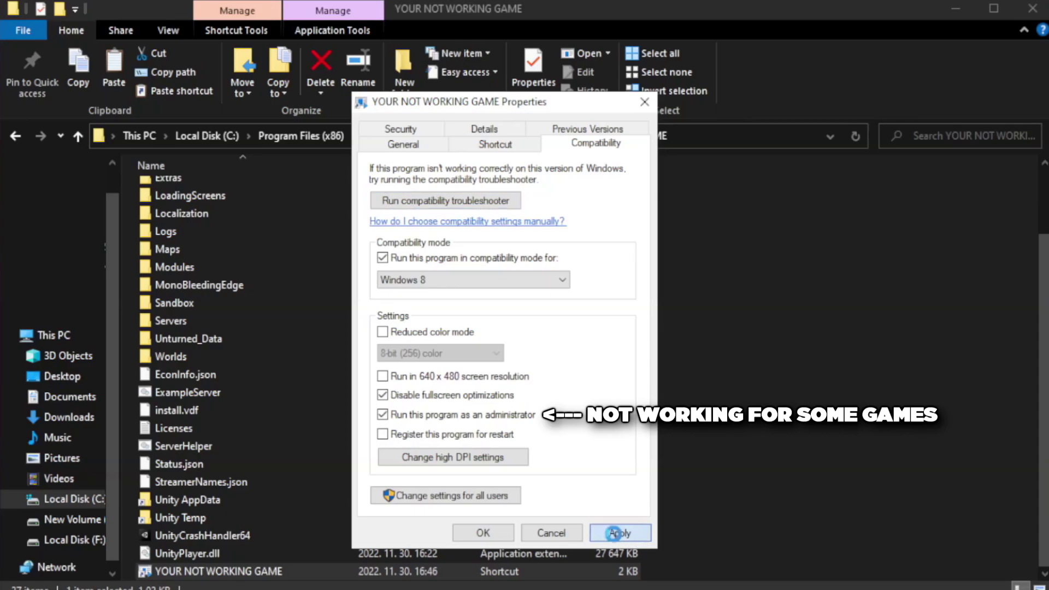
pyautogui.click(482, 535)
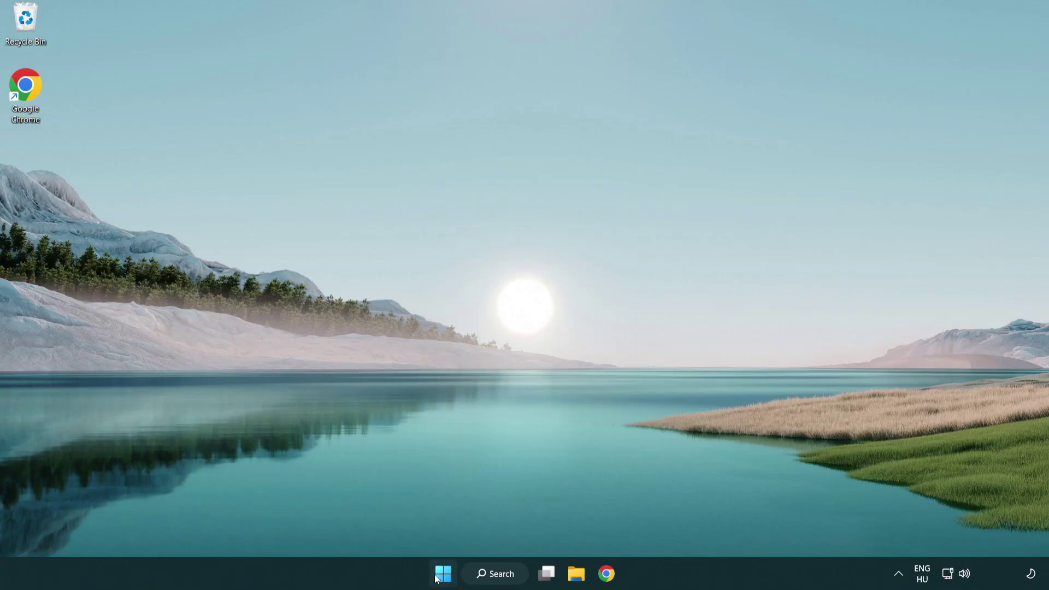
# Step: Right-click Start to show the Win+X system tools menu
pyautogui.rightClick(443, 578)
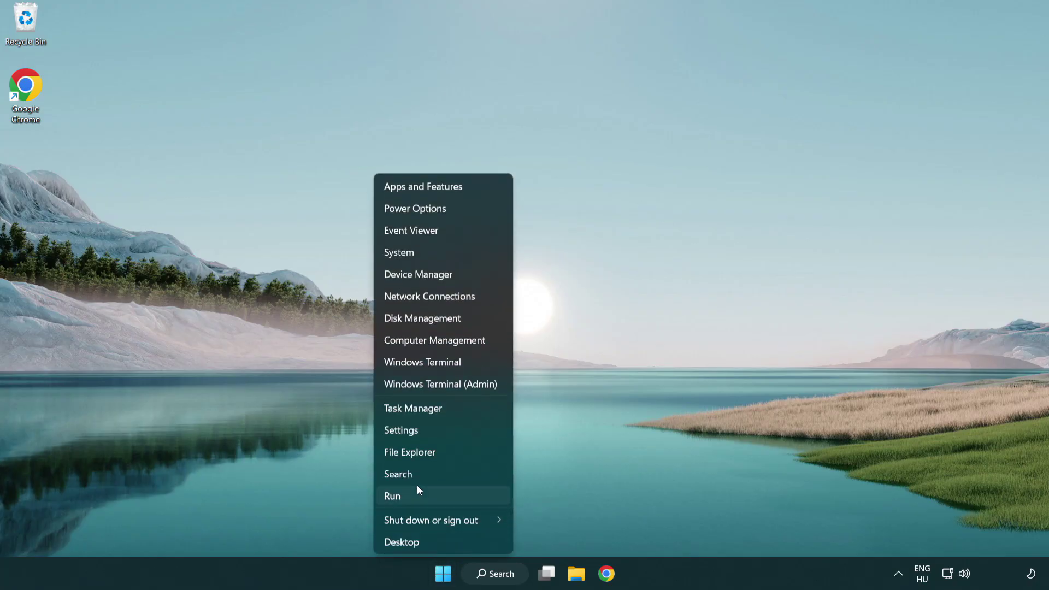
# Step: In Task Manager's Startup list, disable Terminal, Phone Link, Cortana and Windows Security notifications
pyautogui.click(465, 414)
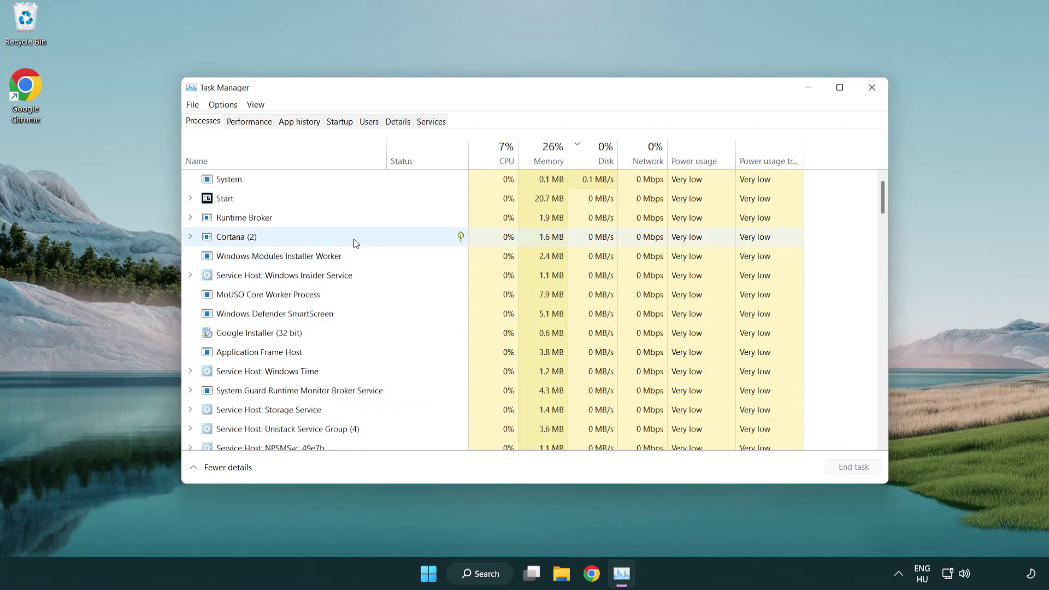
pyautogui.click(341, 123)
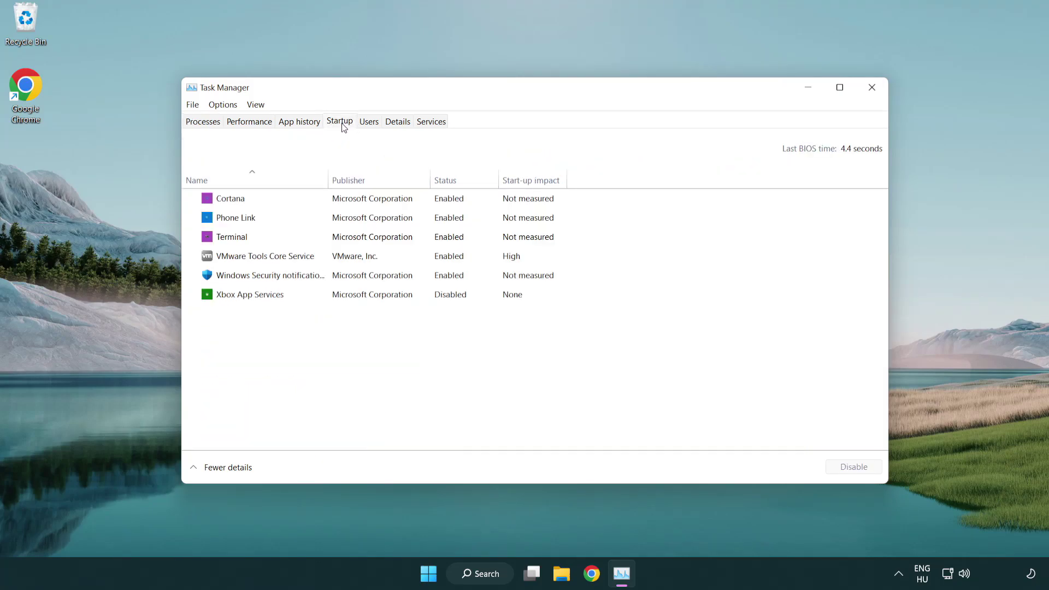
pyautogui.click(342, 238)
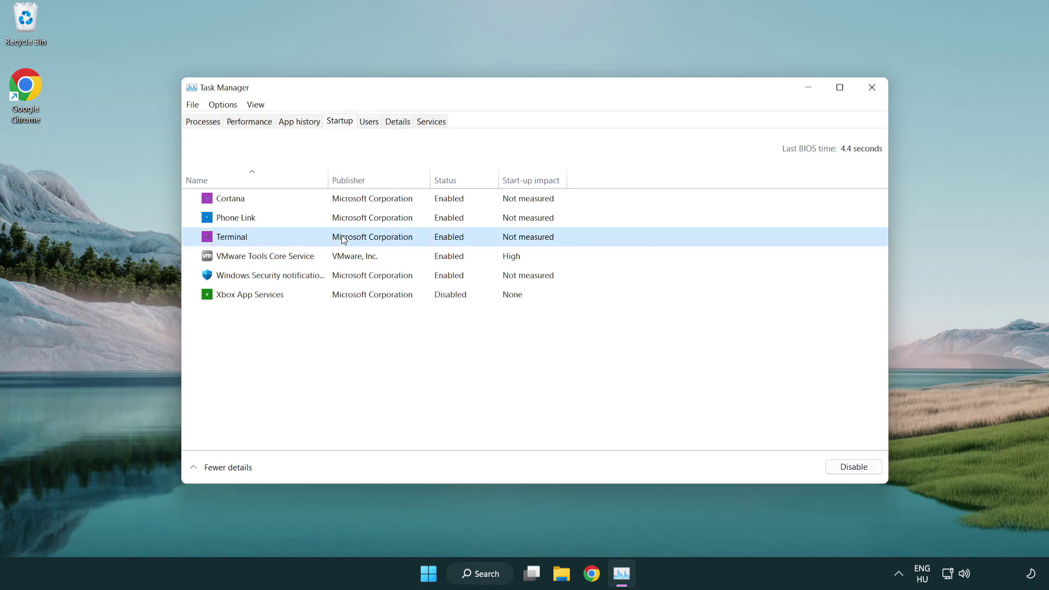
pyautogui.click(850, 467)
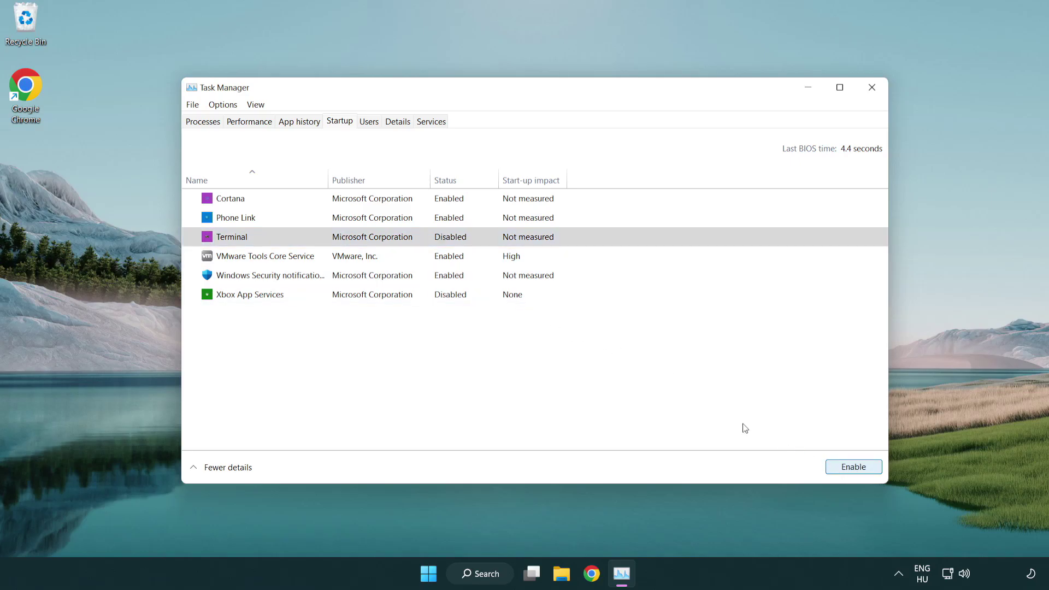
pyautogui.click(439, 222)
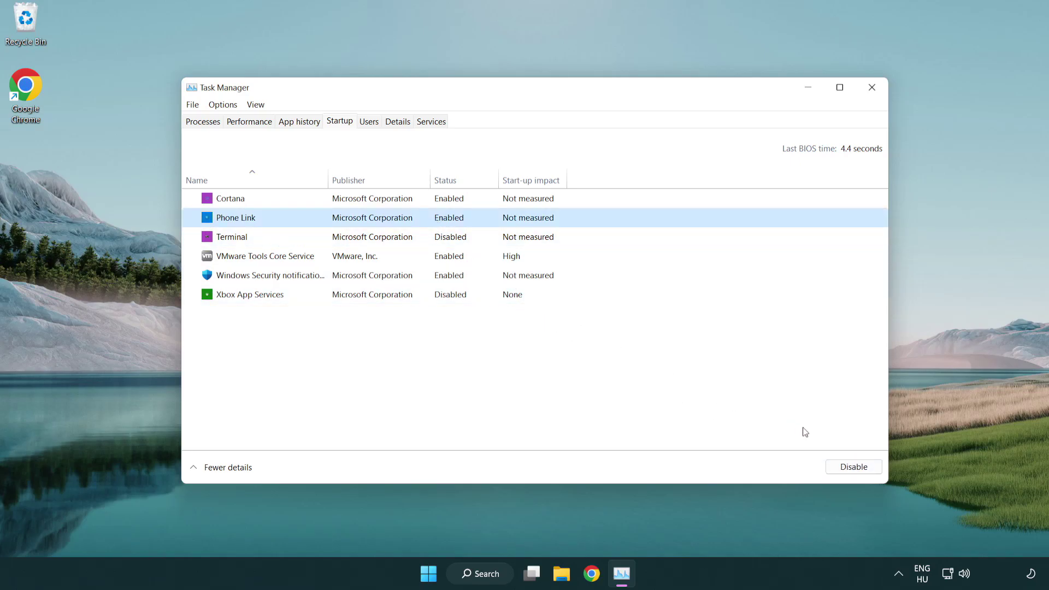
pyautogui.click(850, 467)
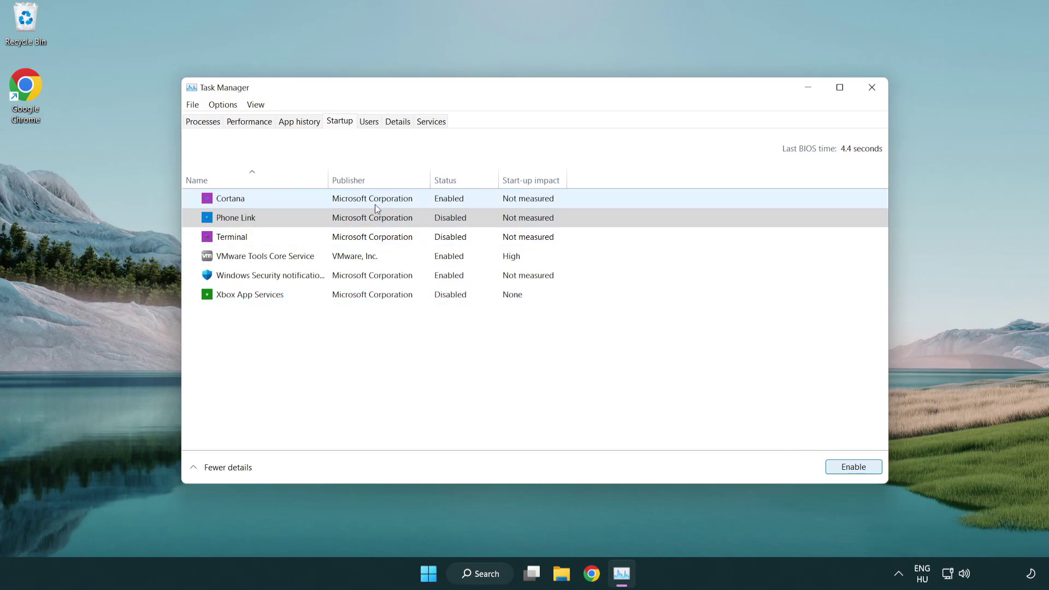
pyautogui.click(374, 204)
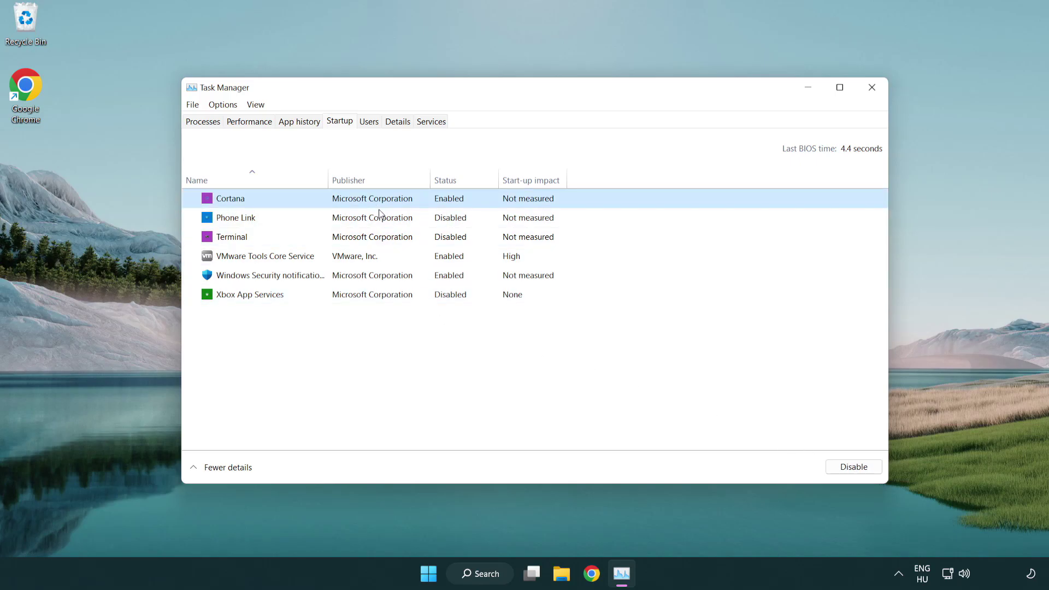
pyautogui.click(831, 465)
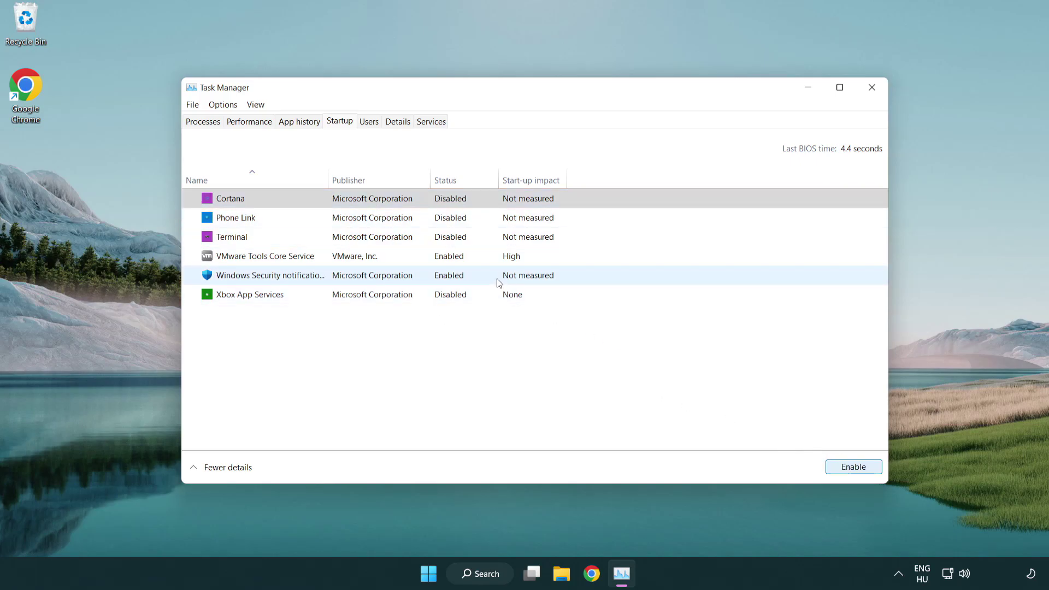
pyautogui.click(498, 282)
pyautogui.click(826, 464)
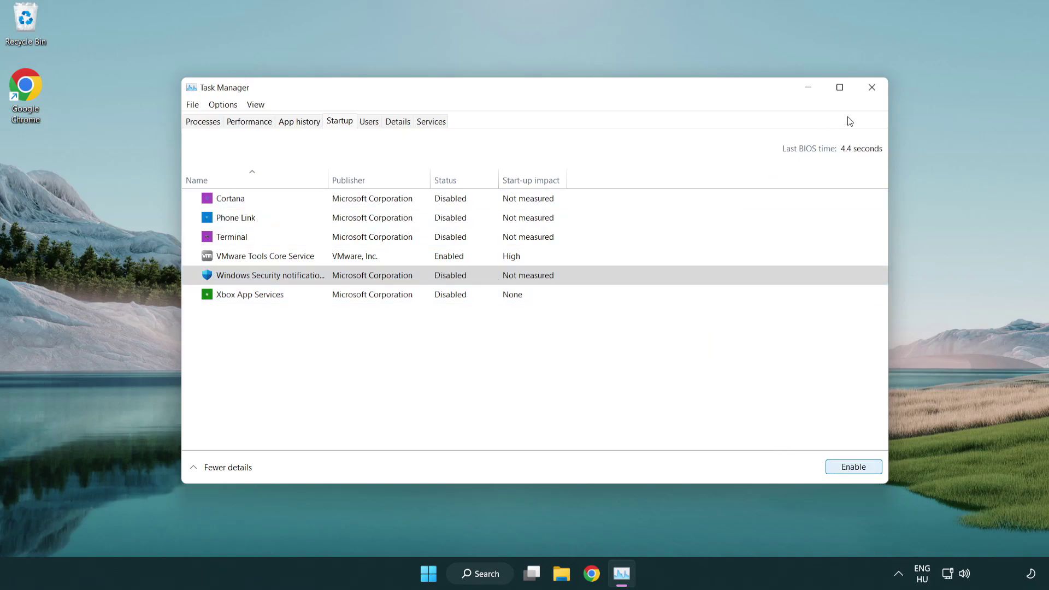
# Step: Close Task Manager and launch Command Prompt as administrator via a search for 'cmd'
pyautogui.click(874, 91)
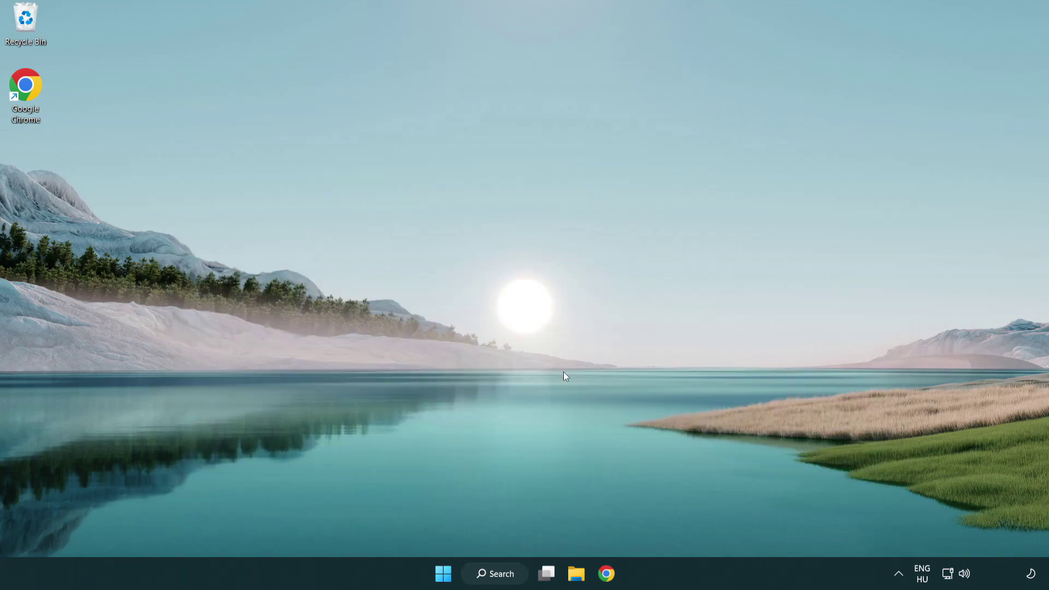
pyautogui.click(491, 577)
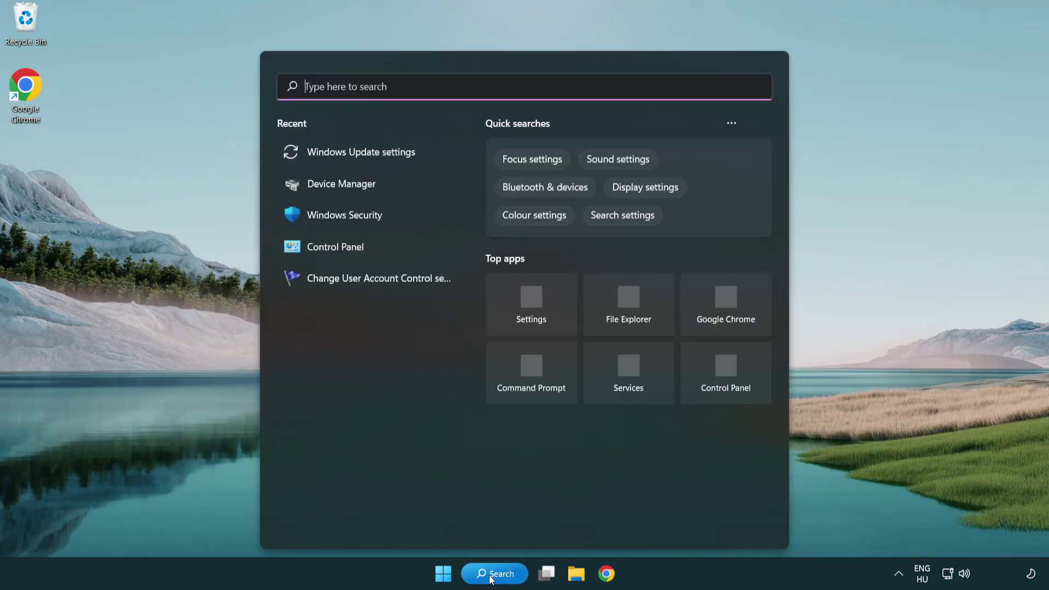
pyautogui.write('c')
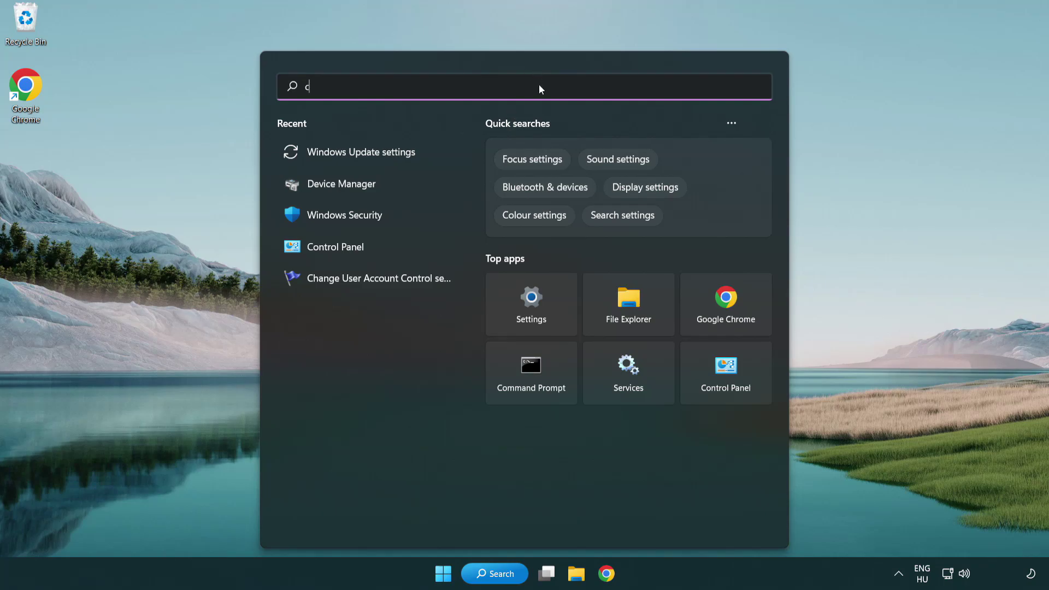
pyautogui.write('md')
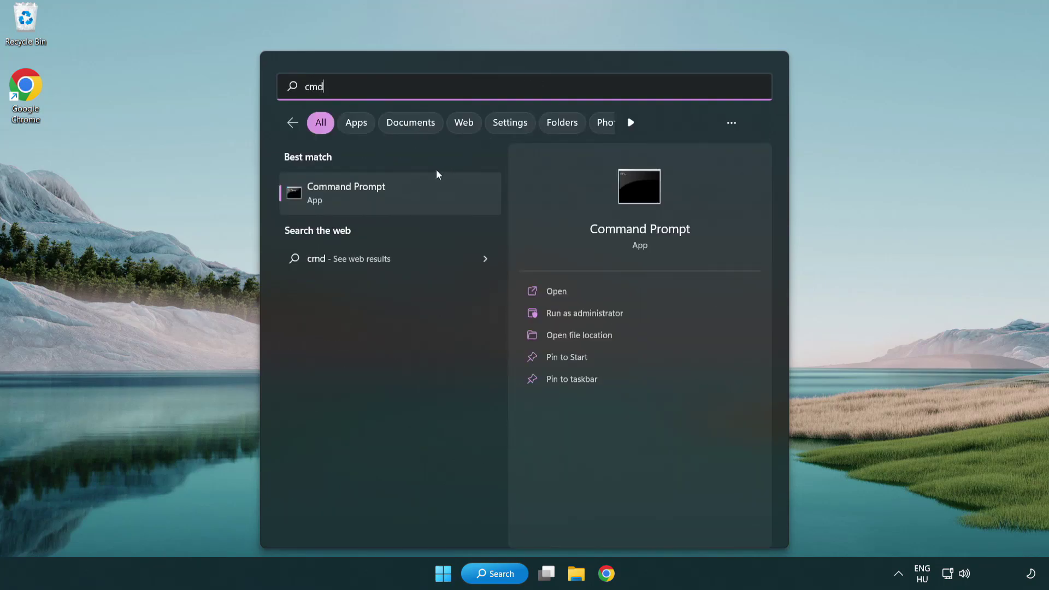
pyautogui.rightClick(401, 195)
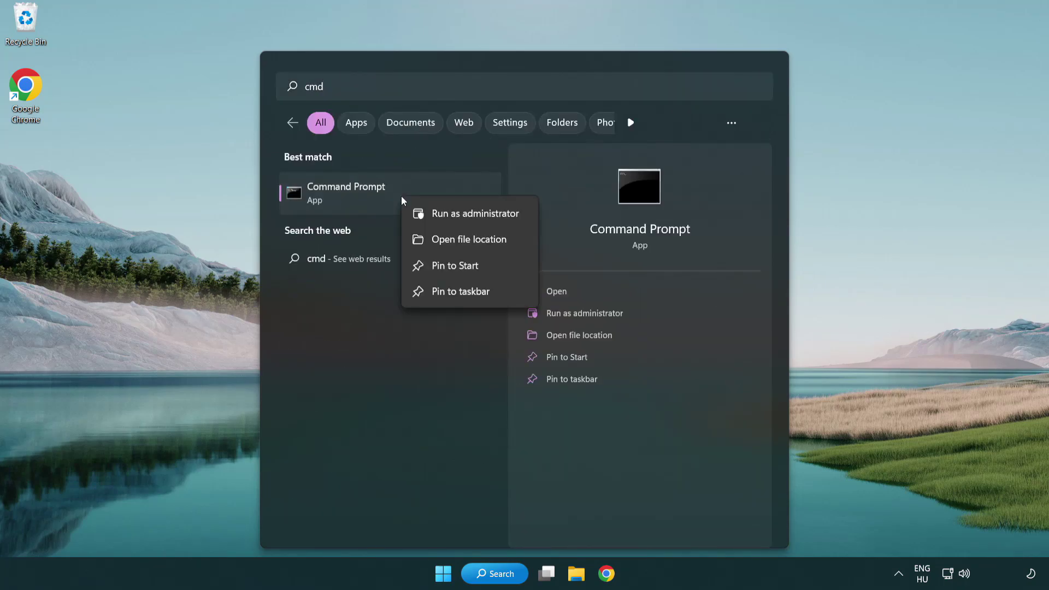
pyautogui.click(473, 214)
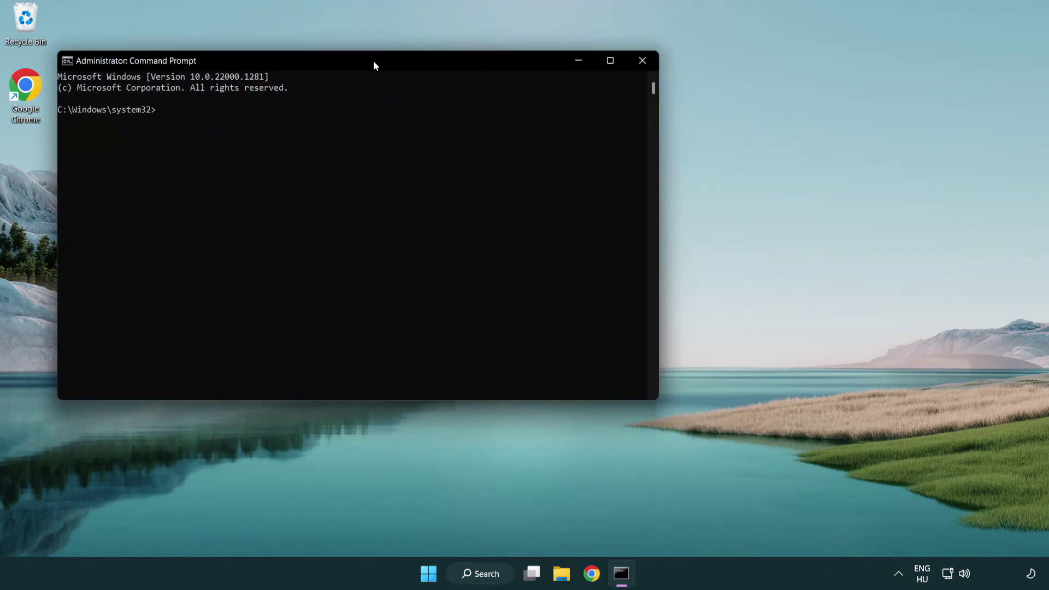
# Step: Run sfc /scannow in the elevated Command Prompt
pyautogui.moveTo(374, 61); pyautogui.dragTo(528, 107)
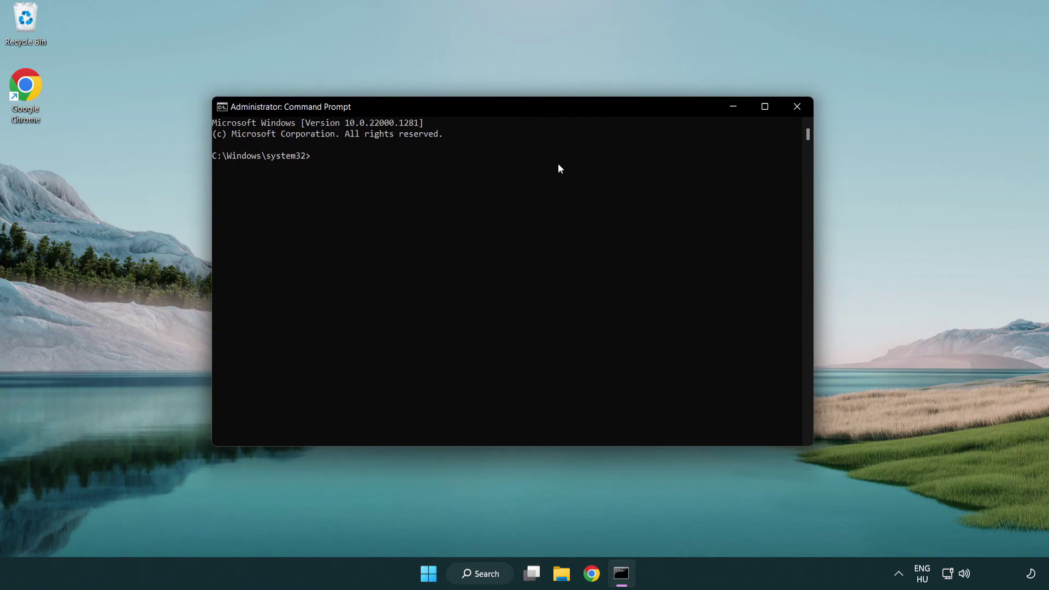
pyautogui.write('sfc')
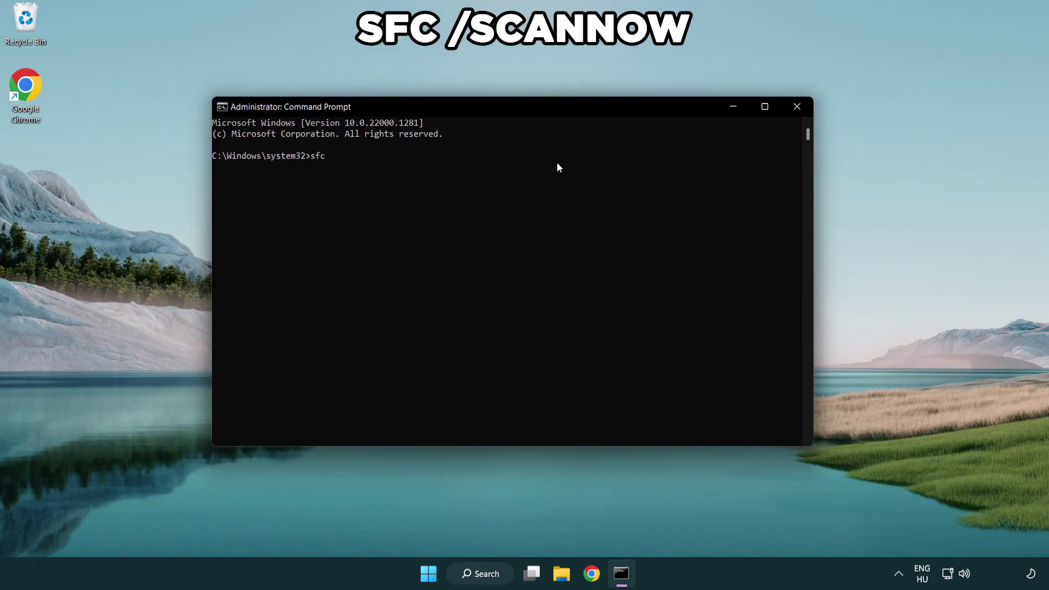
pyautogui.write(' /scann')
pyautogui.write('ow')
pyautogui.press('Return')
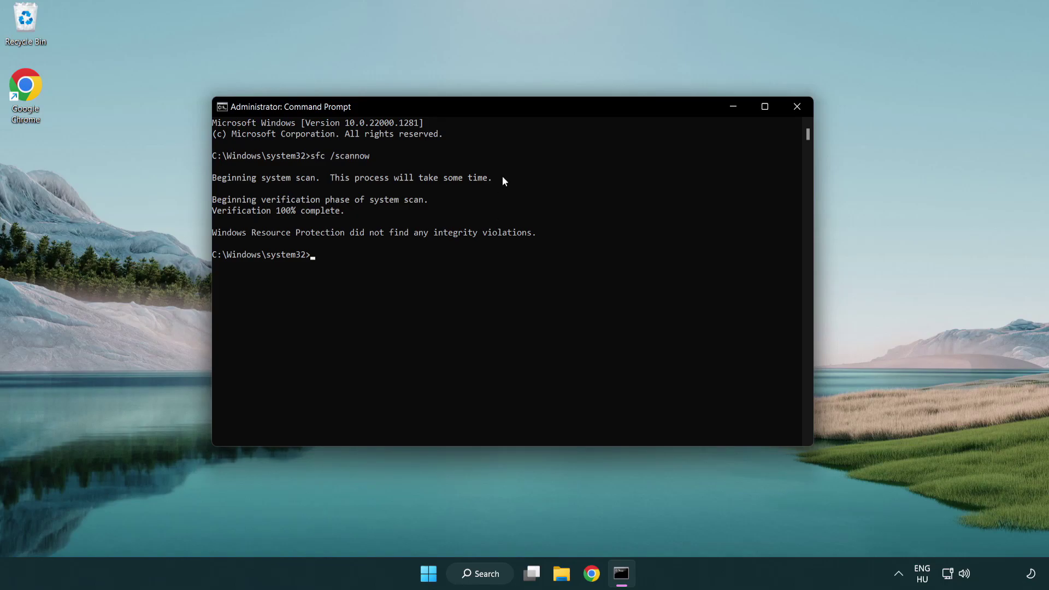
# Step: Close the elevated Command Prompt and bring up the Start menu's power options
pyautogui.click(797, 107)
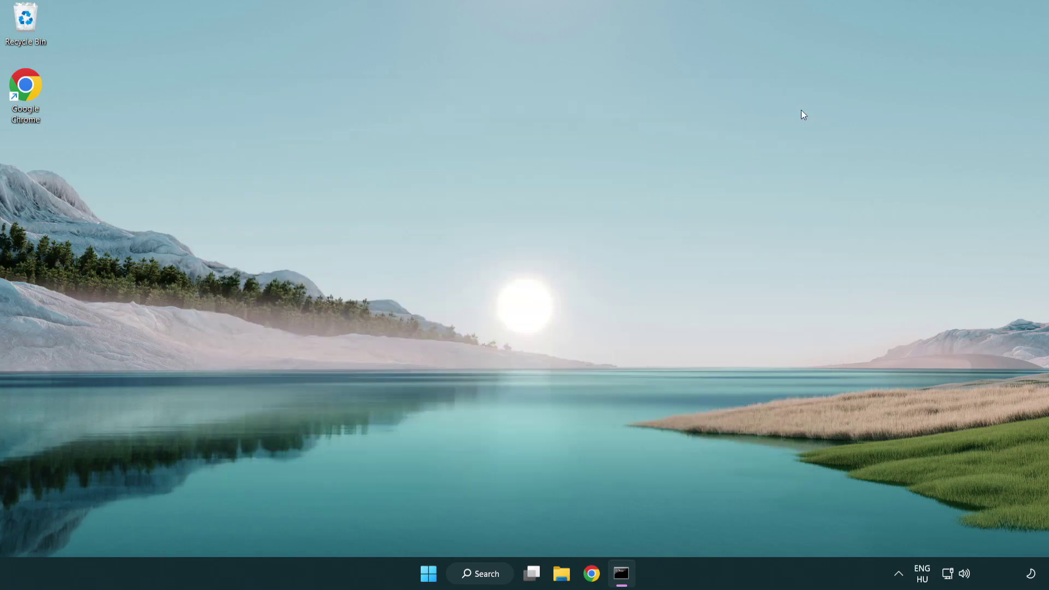
pyautogui.click(445, 571)
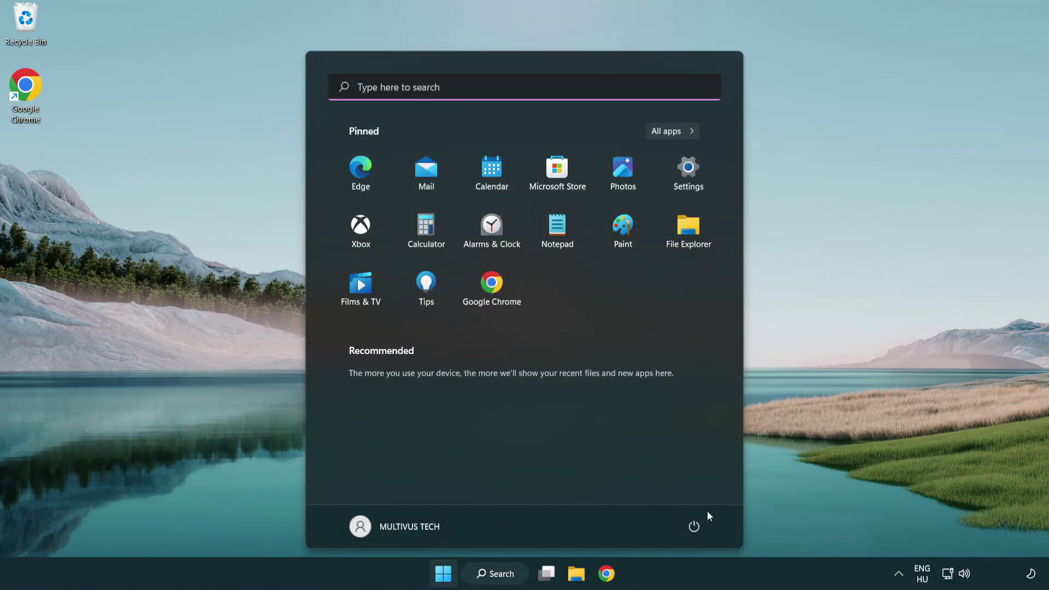
pyautogui.click(693, 526)
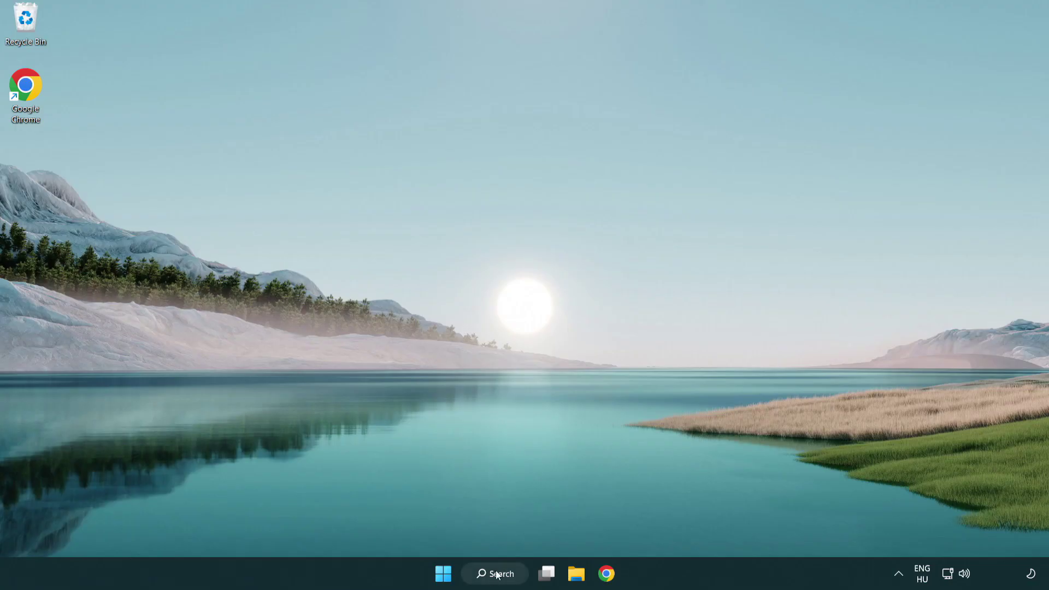
# Step: Search for 'security' and launch the Windows Security app
pyautogui.click(498, 582)
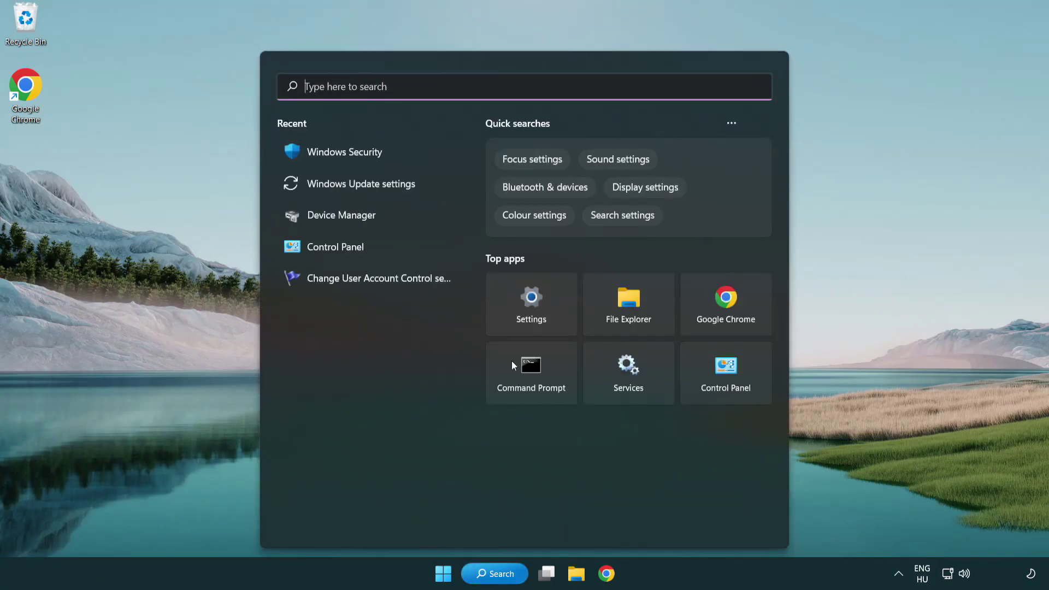
pyautogui.write('se')
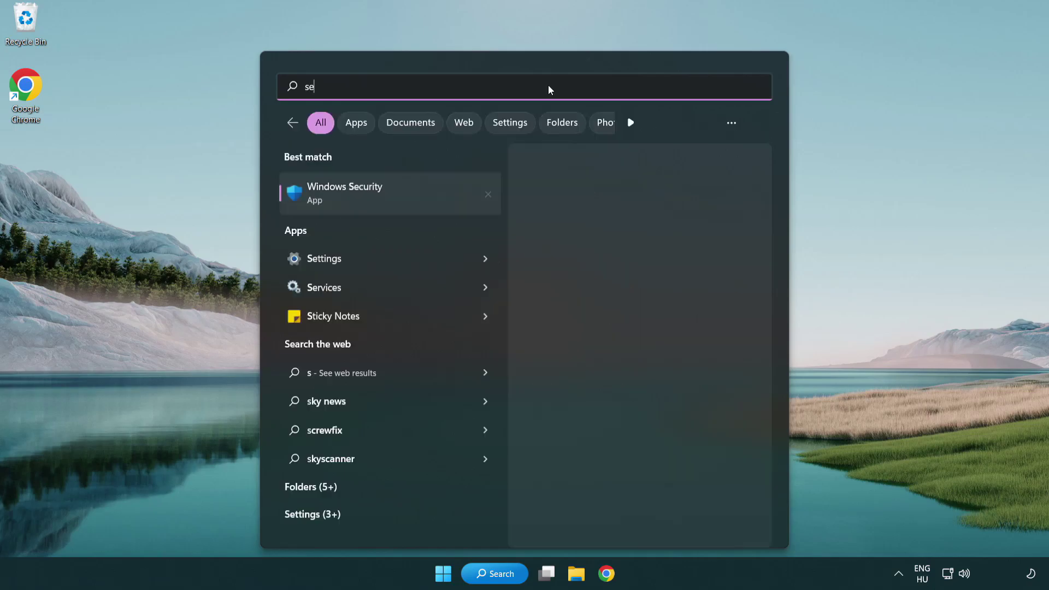
pyautogui.write('curi')
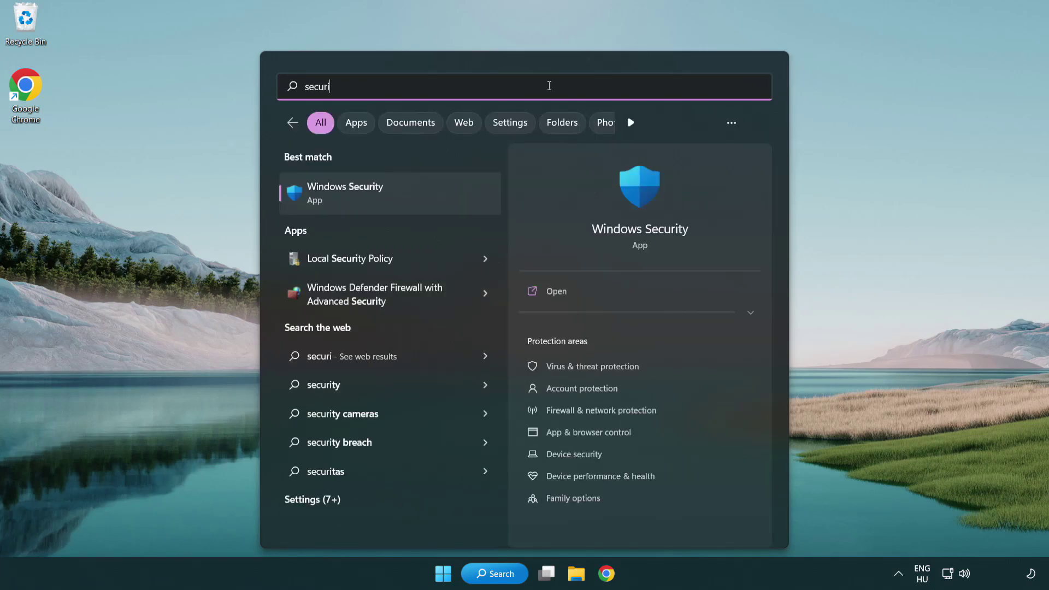
pyautogui.write('ty')
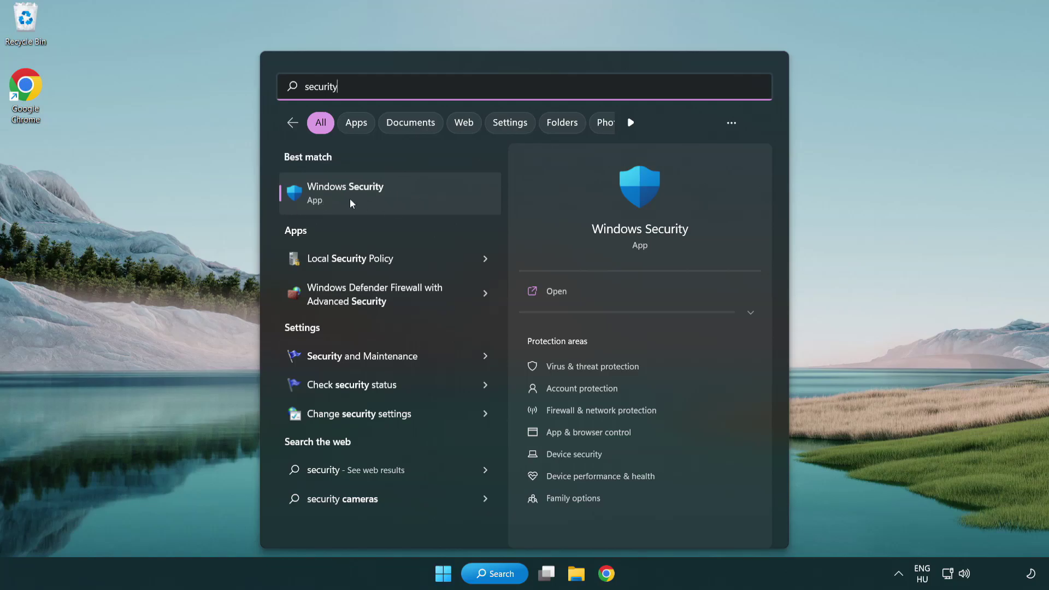
pyautogui.click(429, 202)
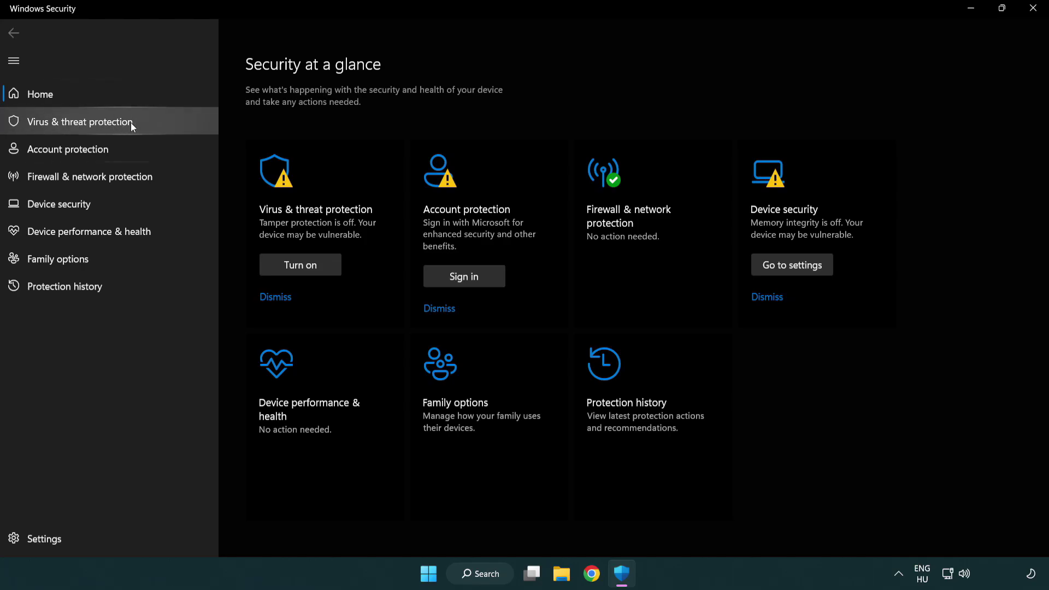
# Step: Open the Virus & threat protection settings and scroll down to Exclusions
pyautogui.click(159, 123)
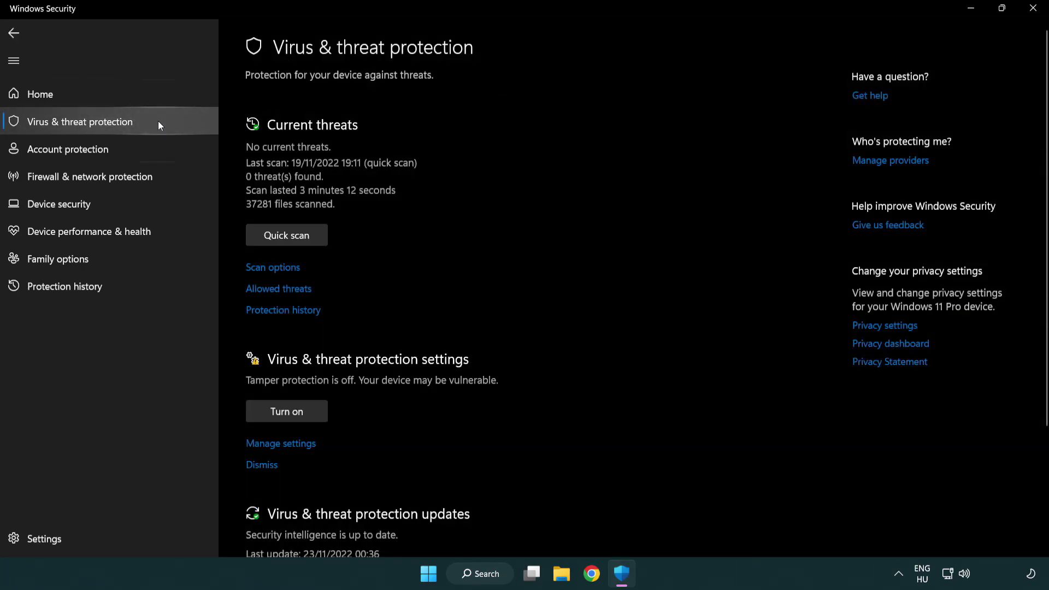
pyautogui.scroll(-2, 290, 236)
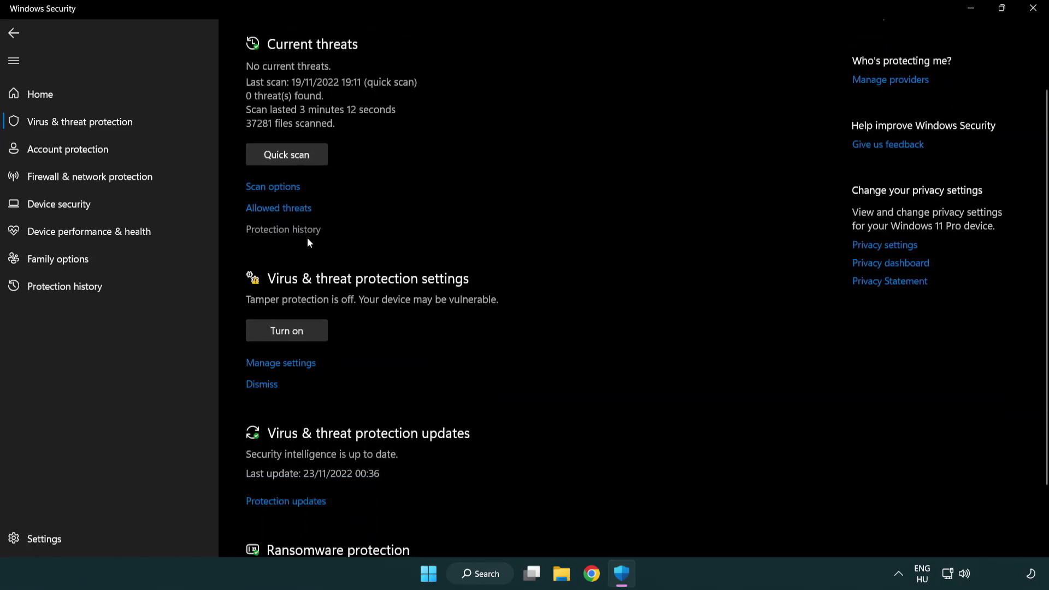
pyautogui.click(279, 364)
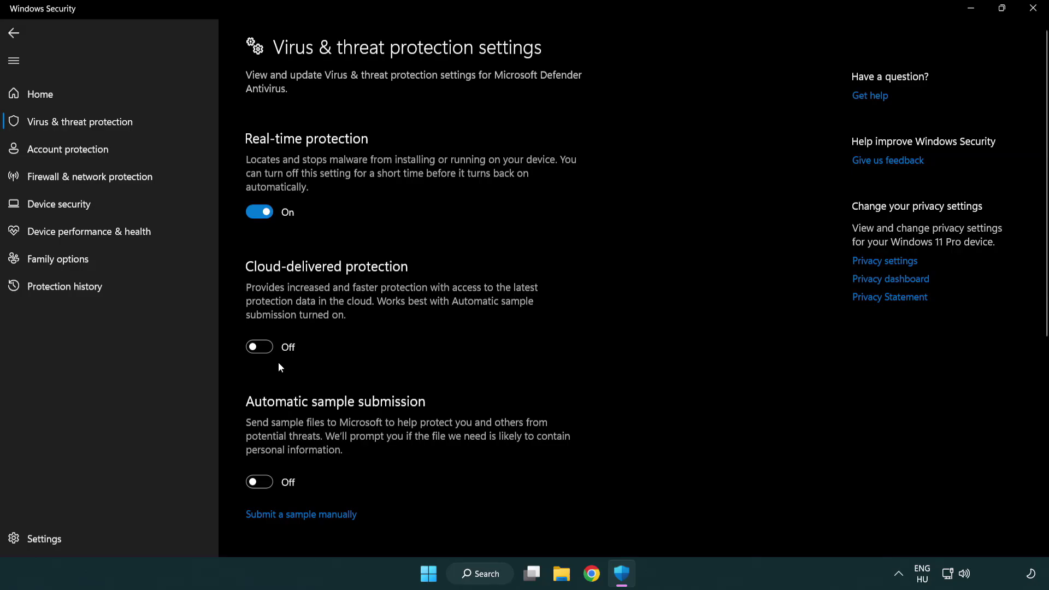
pyautogui.scroll(-1, 278, 363)
pyautogui.scroll(-2, 278, 362)
pyautogui.scroll(-3, 279, 362)
pyautogui.scroll(-3, 280, 363)
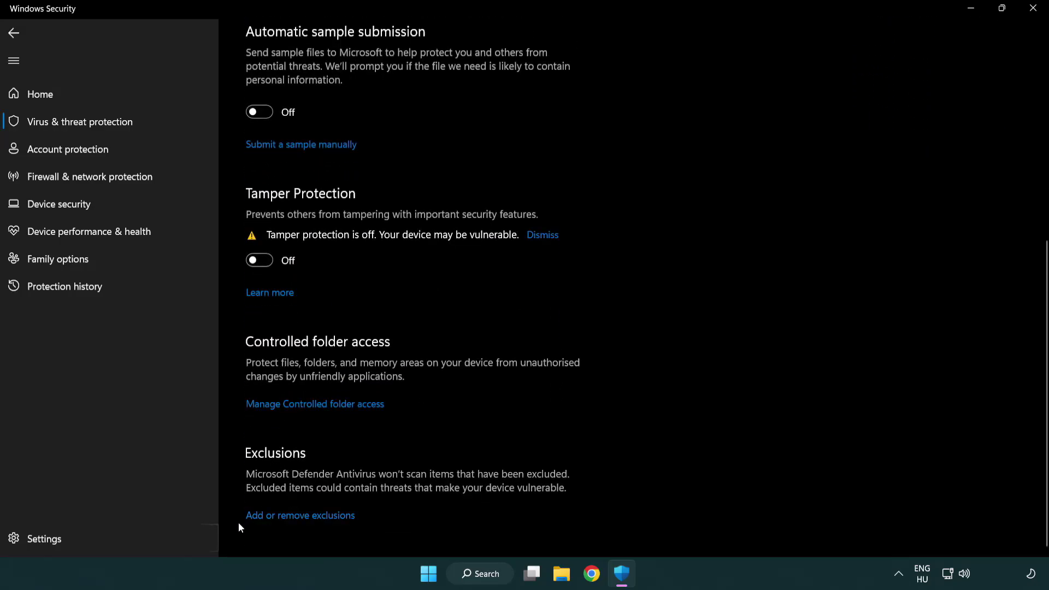
# Step: Start adding a new File exclusion from the Defender exclusions list
pyautogui.click(300, 518)
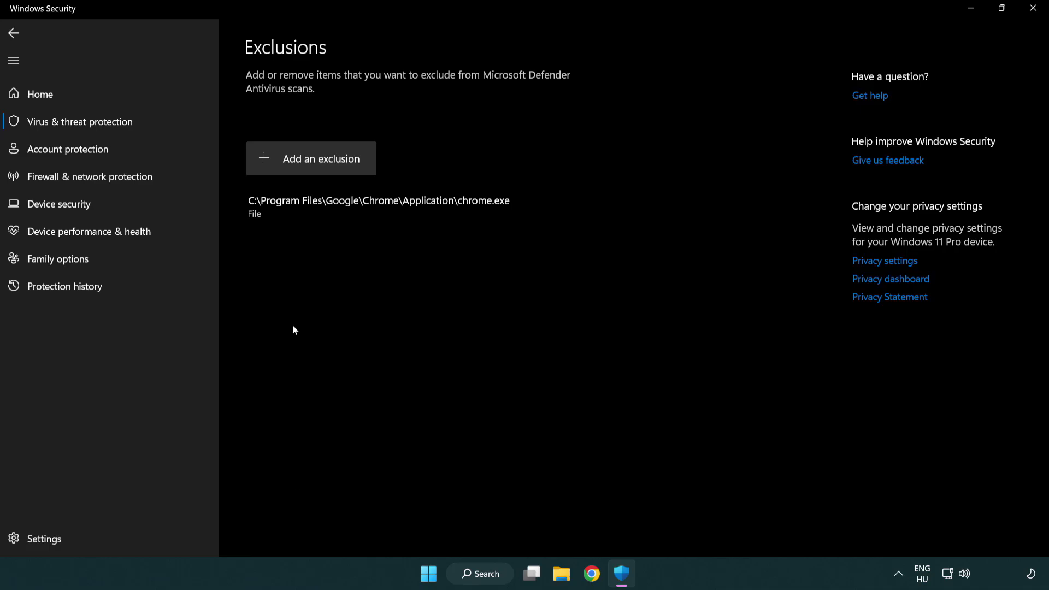
pyautogui.click(314, 164)
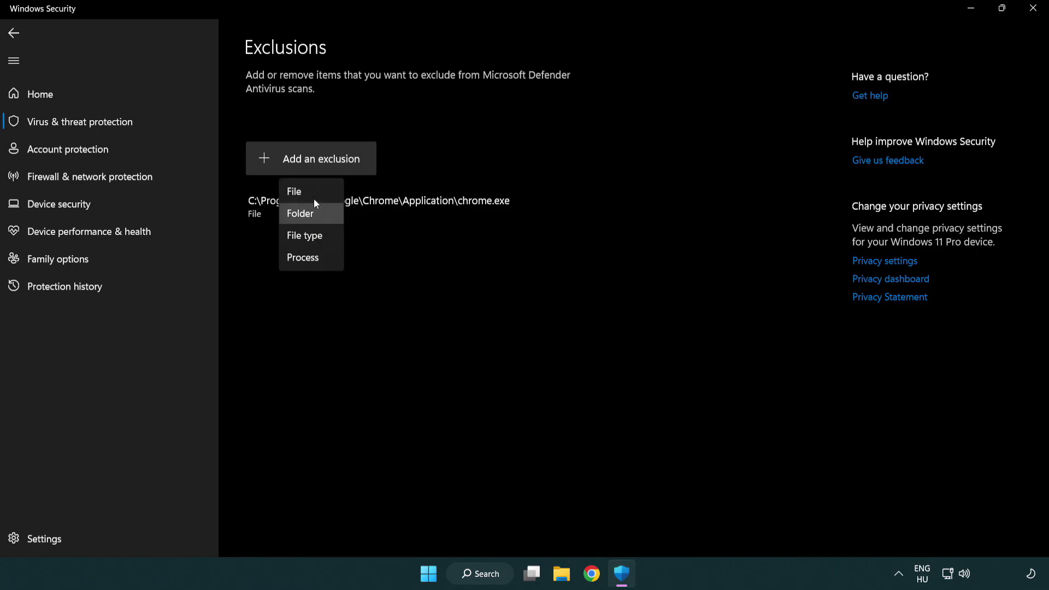
pyautogui.click(316, 195)
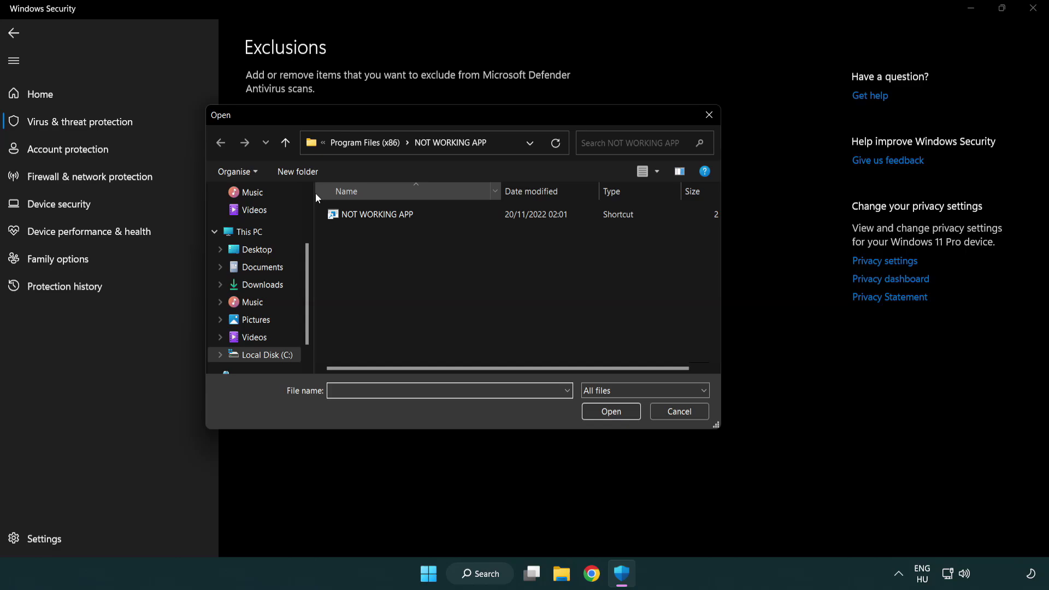
# Step: Exclude the NOT WORKING APP shortcut from C:\Program Files (x86), then close Windows Security
pyautogui.click(355, 144)
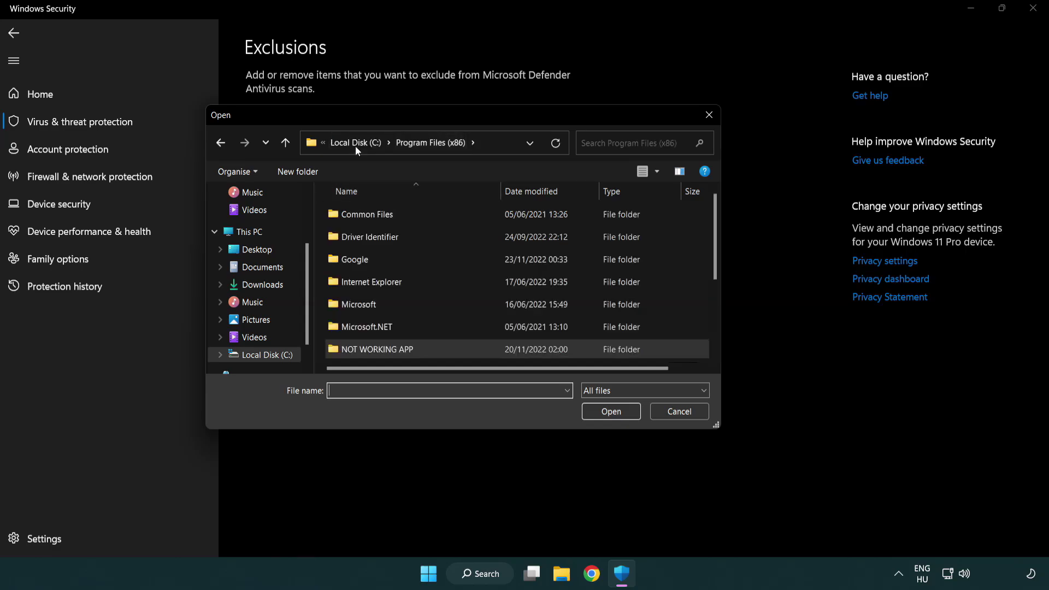
pyautogui.click(361, 143)
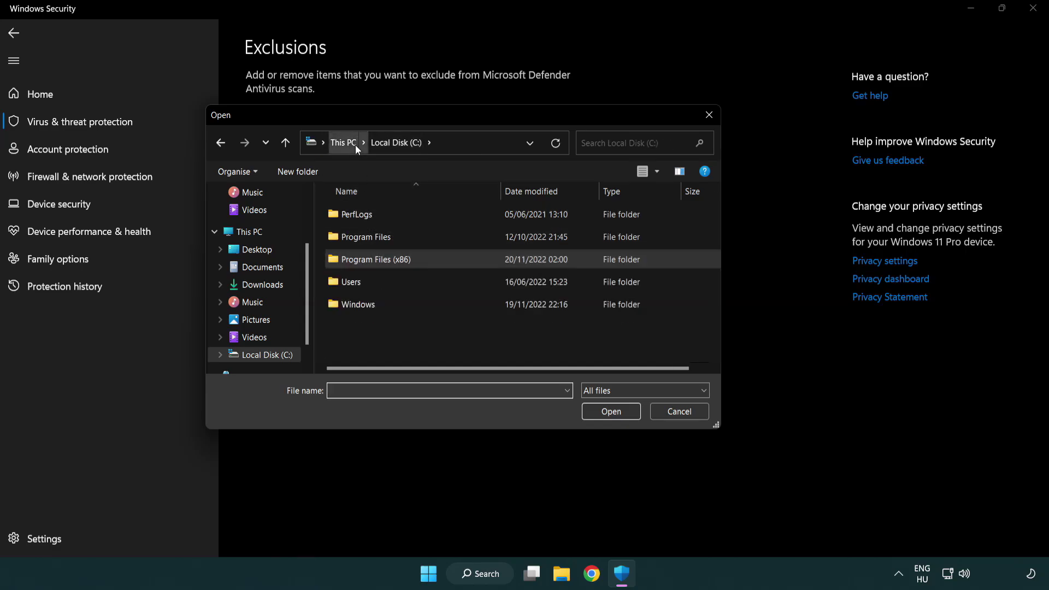
pyautogui.click(350, 143)
pyautogui.doubleClick(381, 358)
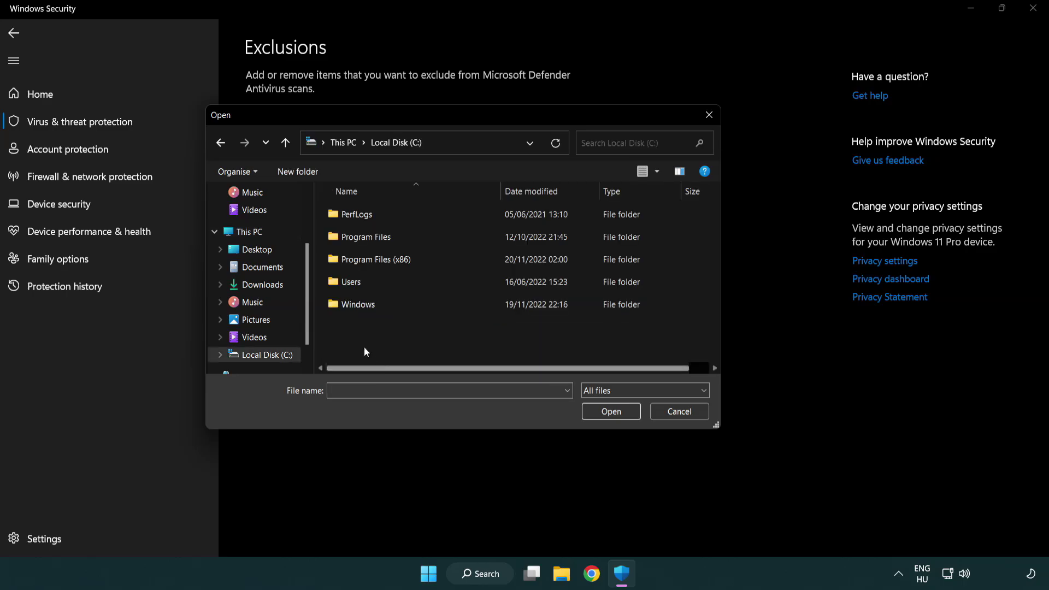
pyautogui.doubleClick(383, 257)
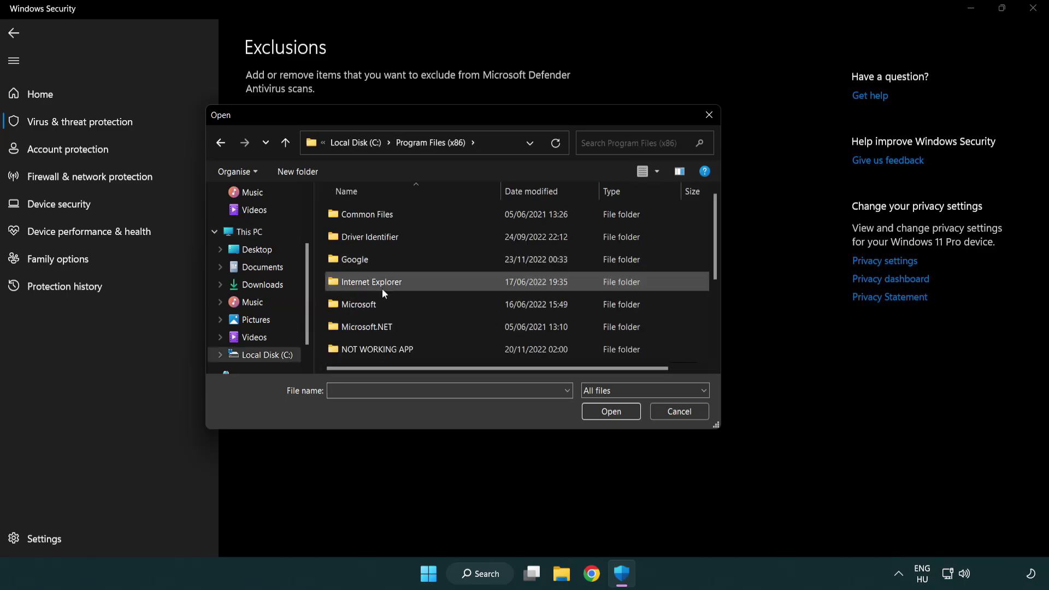
pyautogui.doubleClick(391, 352)
pyautogui.click(369, 214)
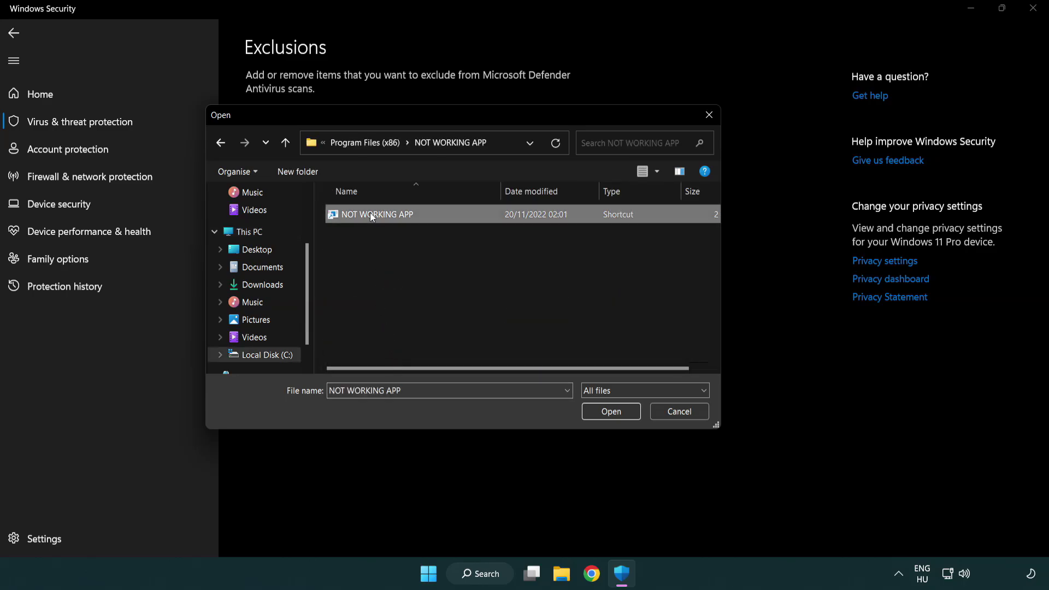
pyautogui.click(609, 415)
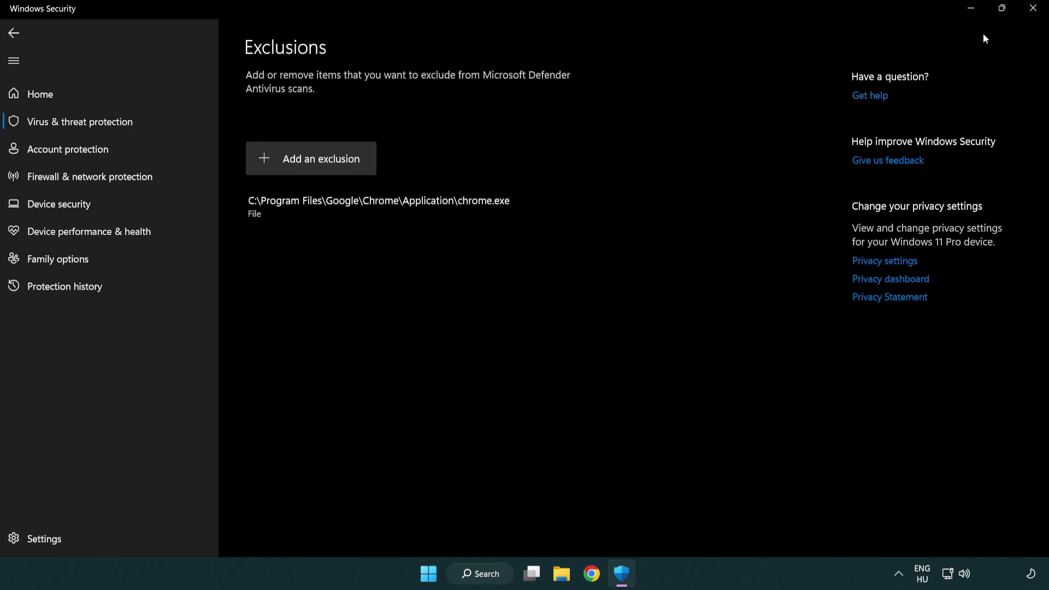
pyautogui.click(1035, 18)
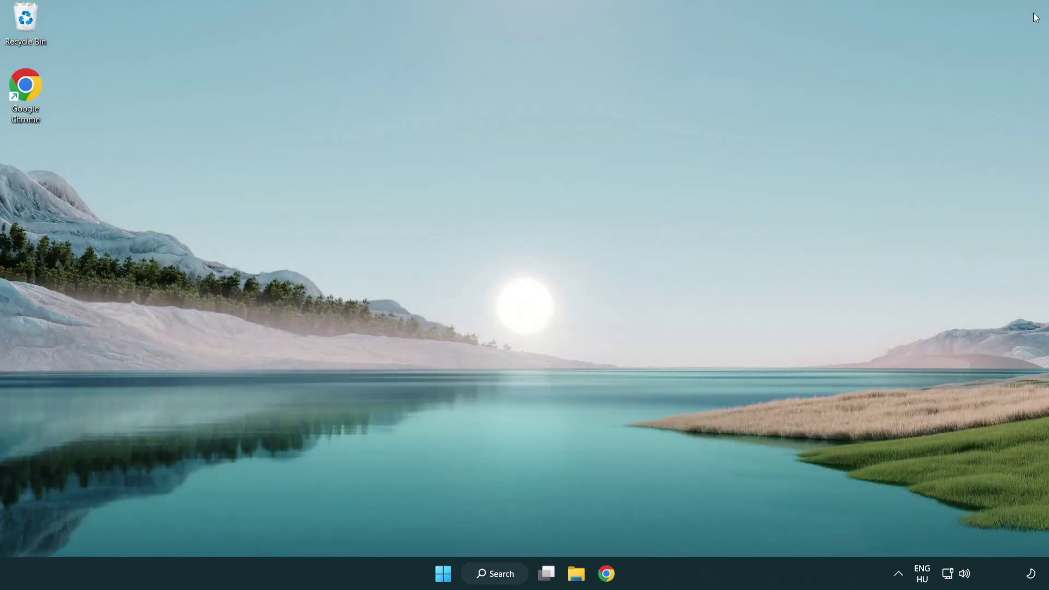
# Step: Bring up the Start menu's power options to restart the PC
pyautogui.click(431, 576)
pyautogui.click(697, 526)
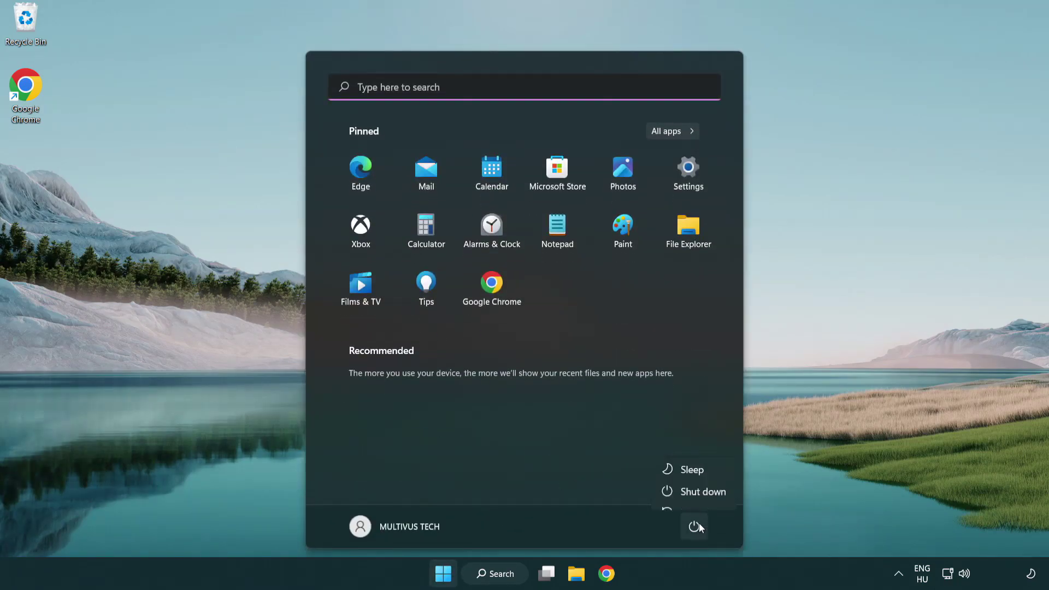